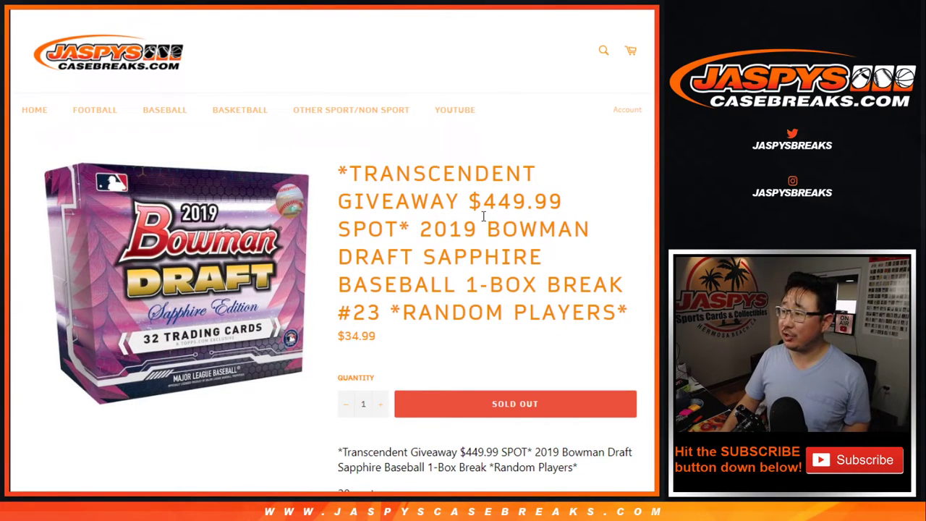
Scroll the Bowman Draft Sapphire break page to the description and the free $449.99 spot prize line
{"action": "double_click", "coordinate": [472, 259]}
{"action": "left_click", "coordinate": [490, 280]}
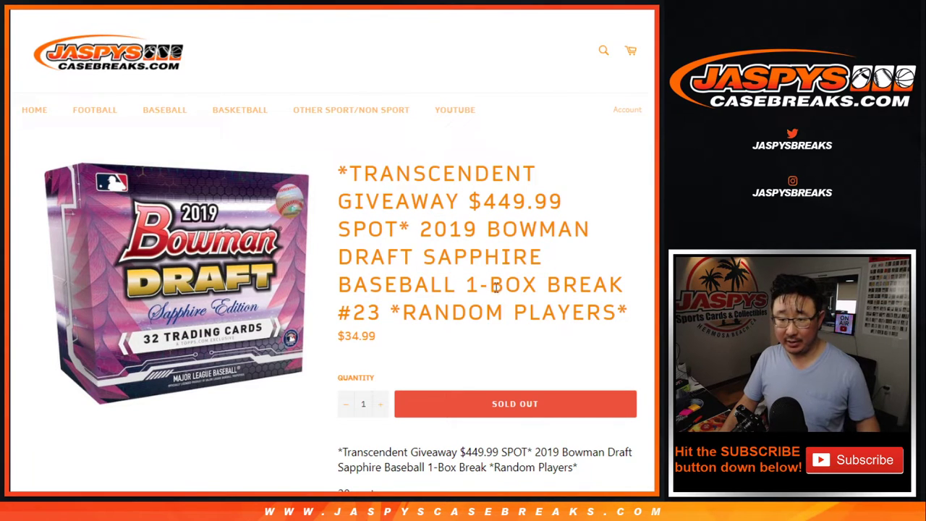
{"action": "scroll", "coordinate": [508, 320], "scroll_direction": "down", "scroll_amount": 2}
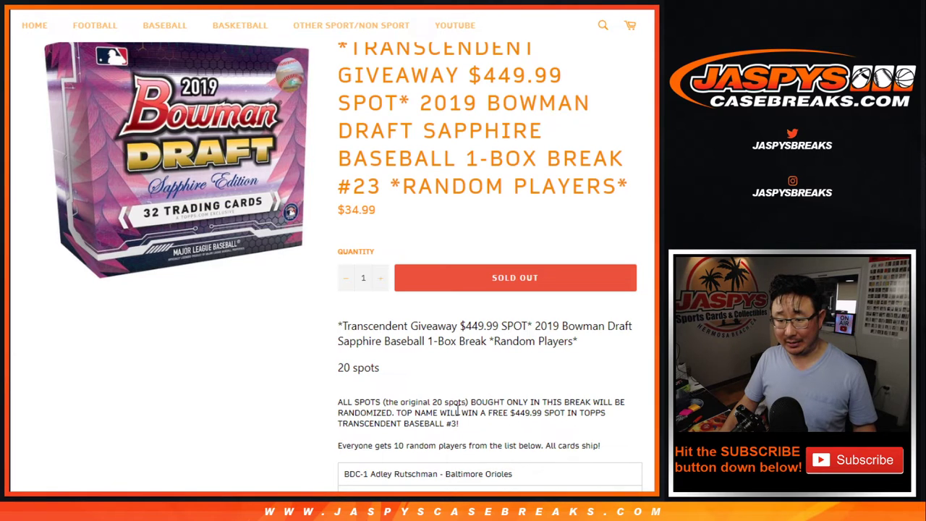
{"action": "left_click_drag", "start_coordinate": [457, 411], "coordinate": [547, 415]}
{"action": "left_click", "coordinate": [547, 414]}
{"action": "scroll", "coordinate": [562, 329], "scroll_direction": "up", "scroll_amount": 2}
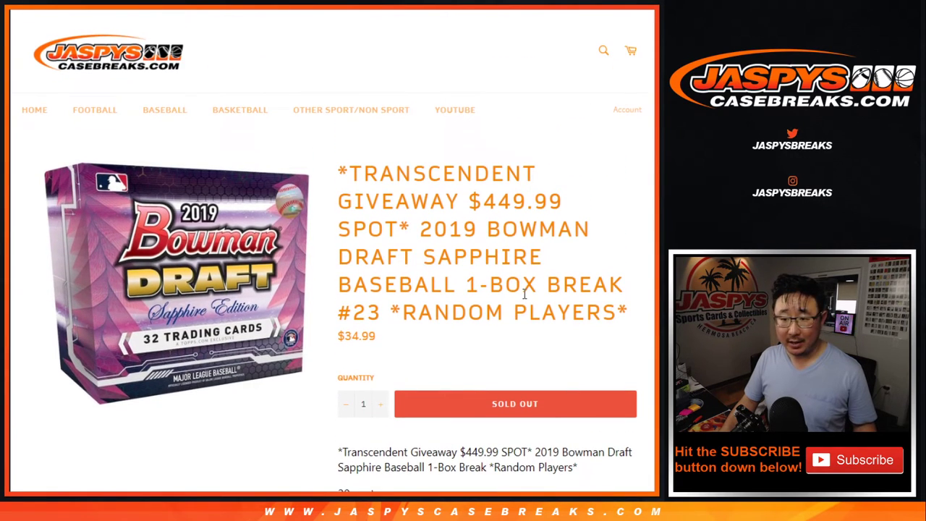
{"action": "scroll", "coordinate": [524, 293], "scroll_direction": "down", "scroll_amount": 4}
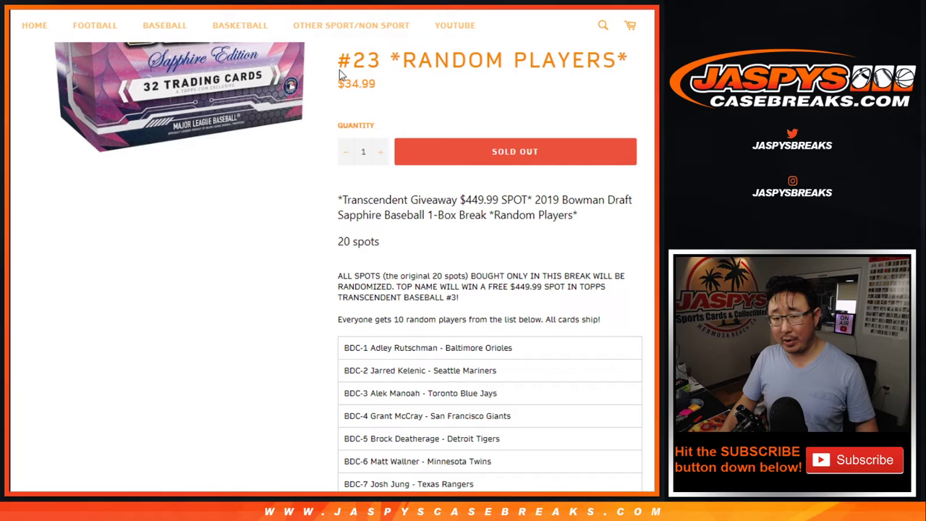
Reload the List Randomizer and restore the 20 copied buyer names into its entry field
{"action": "key", "text": "ctrl+Tab"}
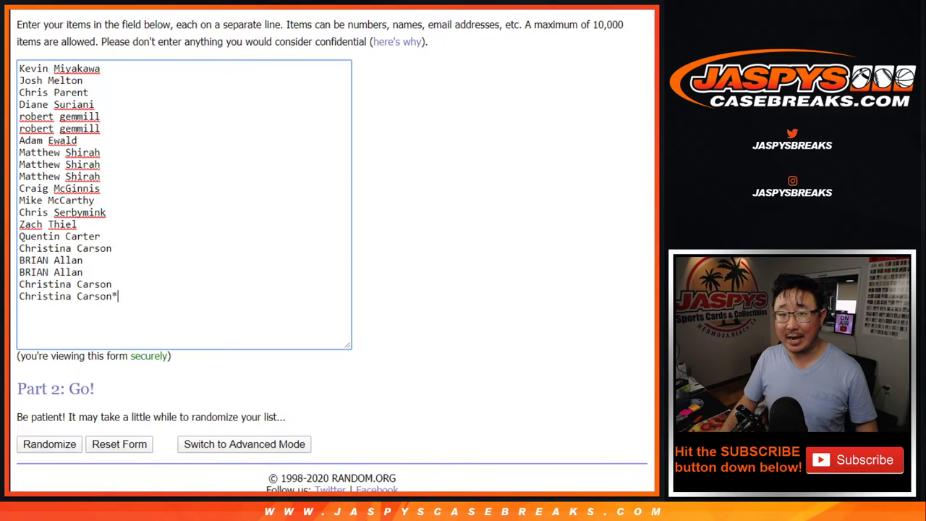
{"action": "key", "text": "ctrl+a"}
{"action": "key", "text": "ctrl+c"}
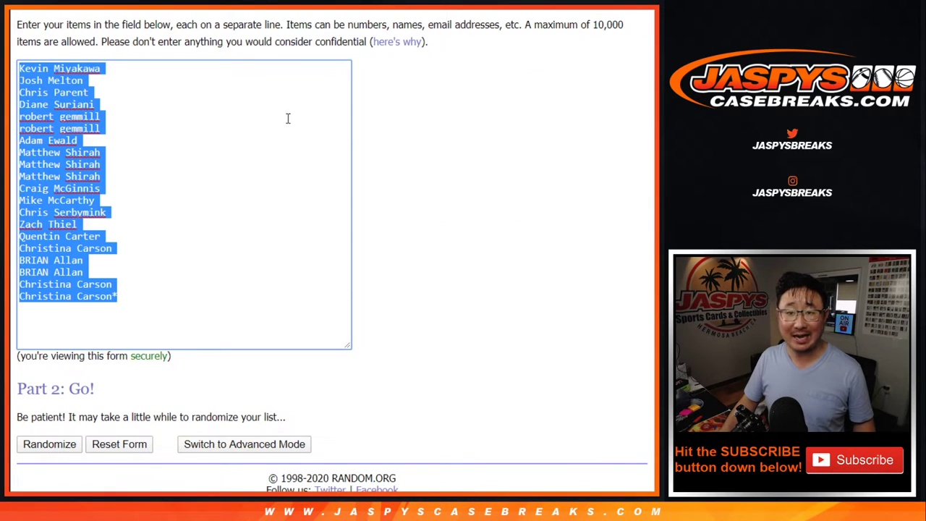
{"action": "key", "text": "F5"}
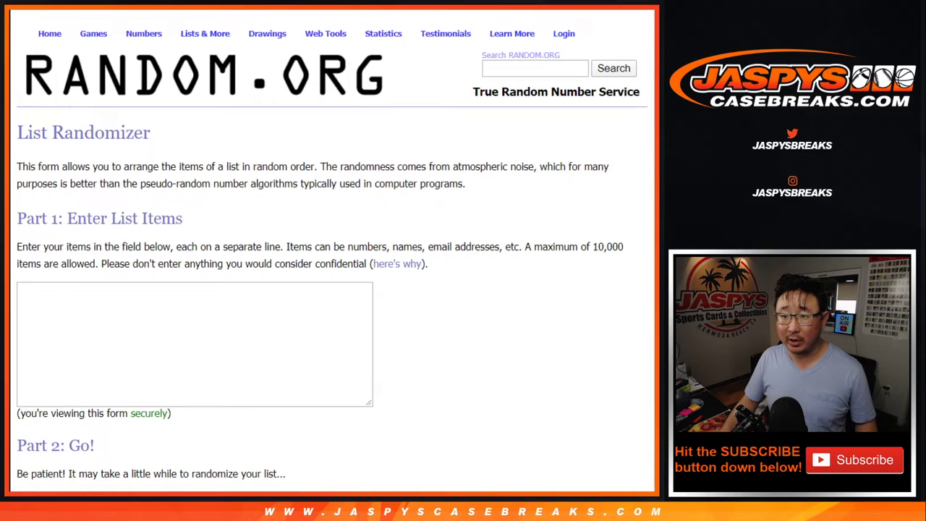
{"action": "left_click", "coordinate": [256, 356]}
{"action": "key", "text": "ctrl+v"}
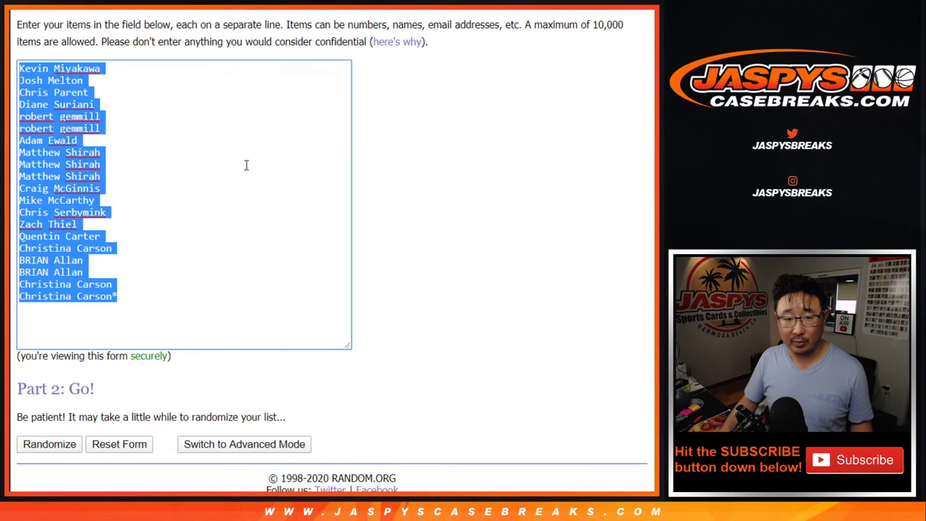
Append repeated copies of the 20-name list to the end of the entries
{"action": "left_click", "coordinate": [165, 47]}
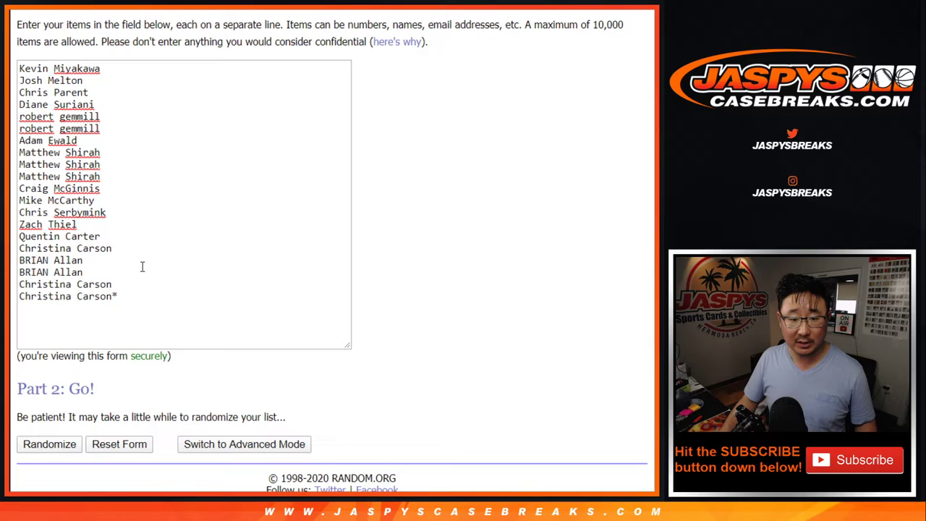
{"action": "left_click", "coordinate": [129, 292]}
{"action": "key", "text": "Return"}
{"action": "key", "text": "ctrl+v"}
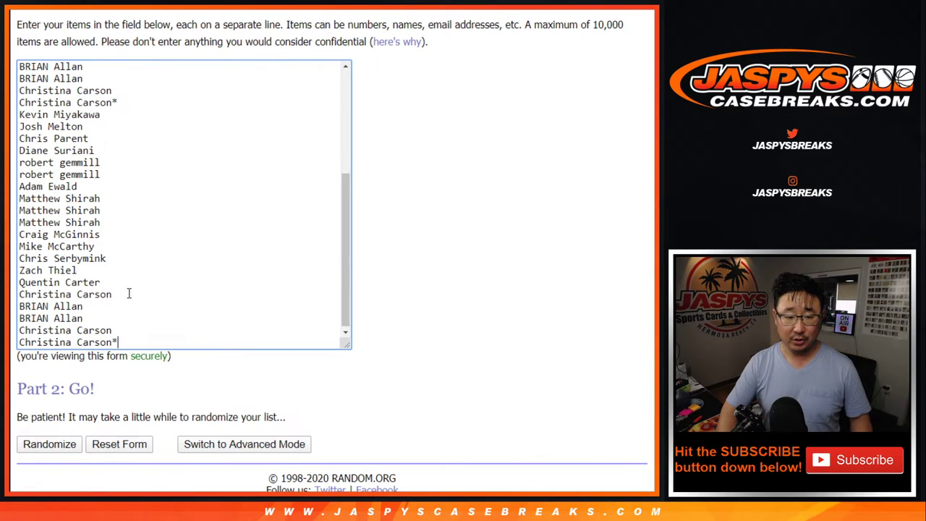
{"action": "key", "text": "Return"}
{"action": "key", "text": "BackSpace"}
{"action": "key", "text": "Return"}
{"action": "key", "text": "BackSpace"}
{"action": "key", "text": "Return"}
{"action": "key", "text": "ctrl+v"}
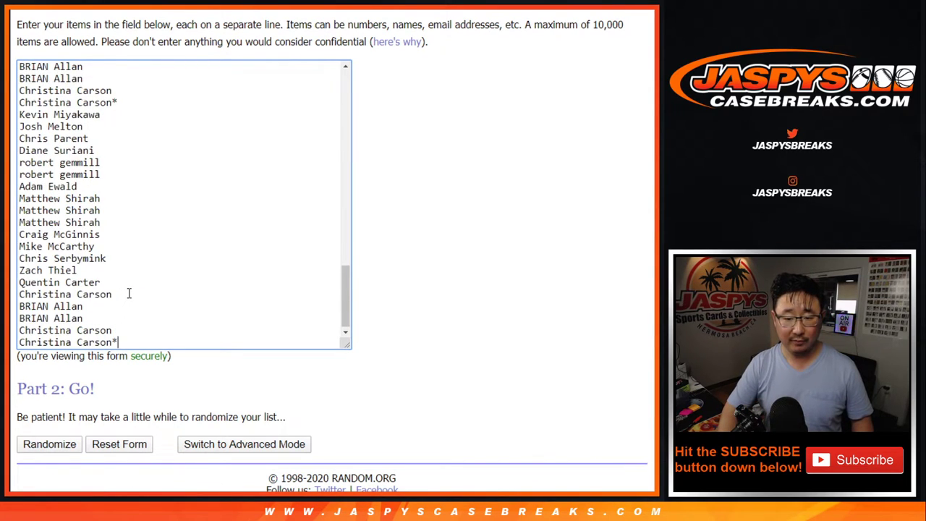
{"action": "key", "text": "Return"}
{"action": "key", "text": "ctrl+v"}
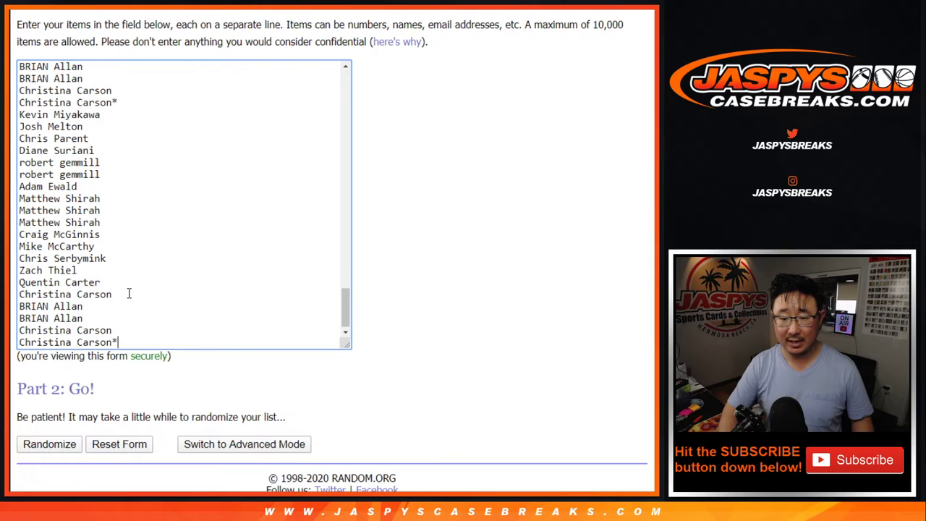
{"action": "key", "text": "Return"}
{"action": "key", "text": "ctrl+v"}
{"action": "key", "text": "Return"}
{"action": "key", "text": "ctrl+v"}
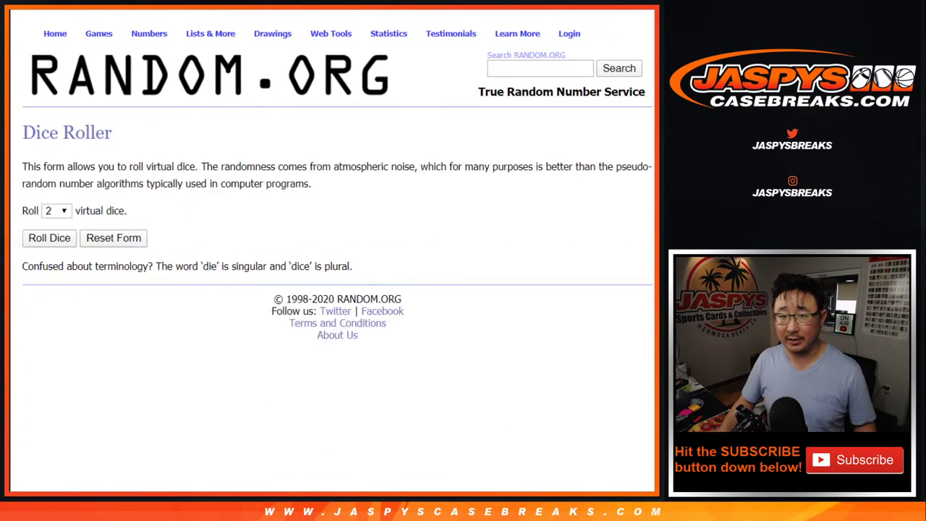
Roll two dice totalling 7, then randomize the 200-name list repeatedly
{"action": "left_click", "coordinate": [50, 238]}
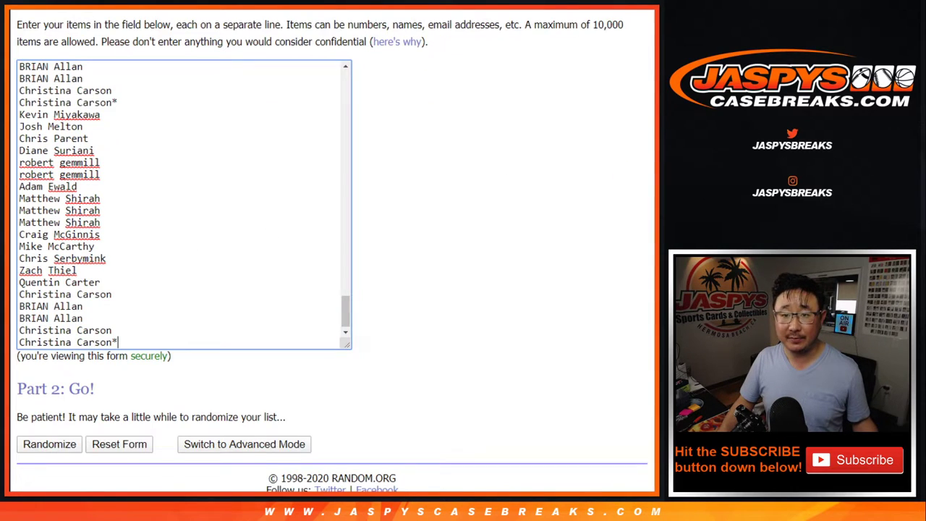
{"action": "scroll", "coordinate": [522, 180], "scroll_direction": "down", "scroll_amount": 1}
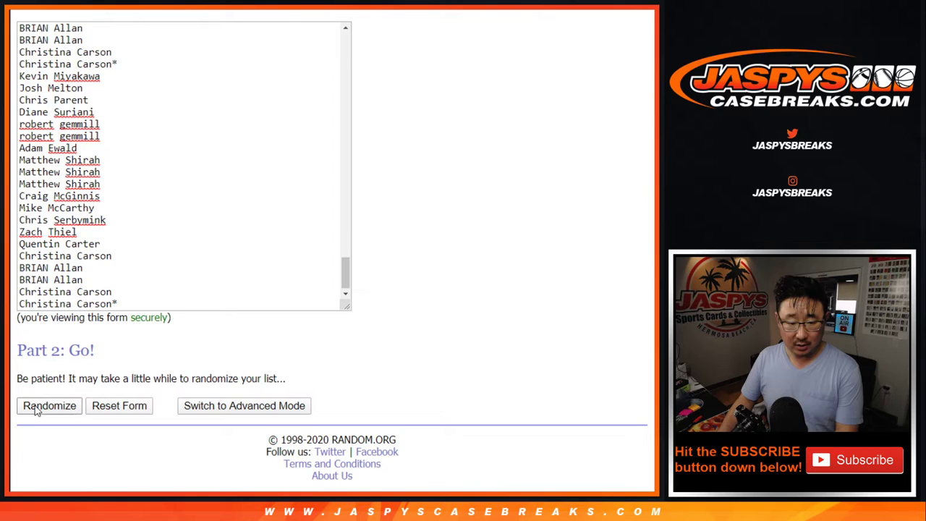
{"action": "left_click", "coordinate": [49, 406]}
{"action": "scroll", "coordinate": [36, 410], "scroll_direction": "down", "scroll_amount": 20}
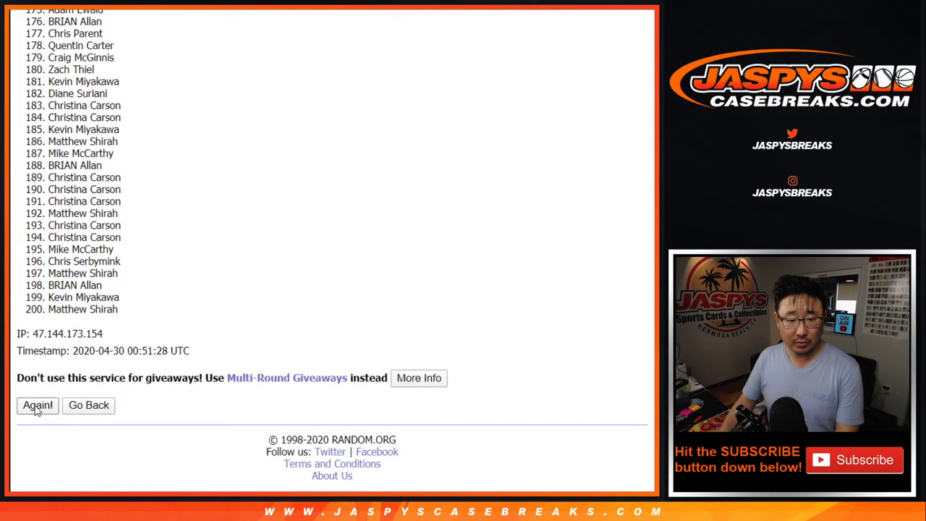
{"action": "left_click", "coordinate": [36, 405]}
{"action": "scroll", "coordinate": [36, 410], "scroll_direction": "down", "scroll_amount": 20}
{"action": "left_click", "coordinate": [37, 406]}
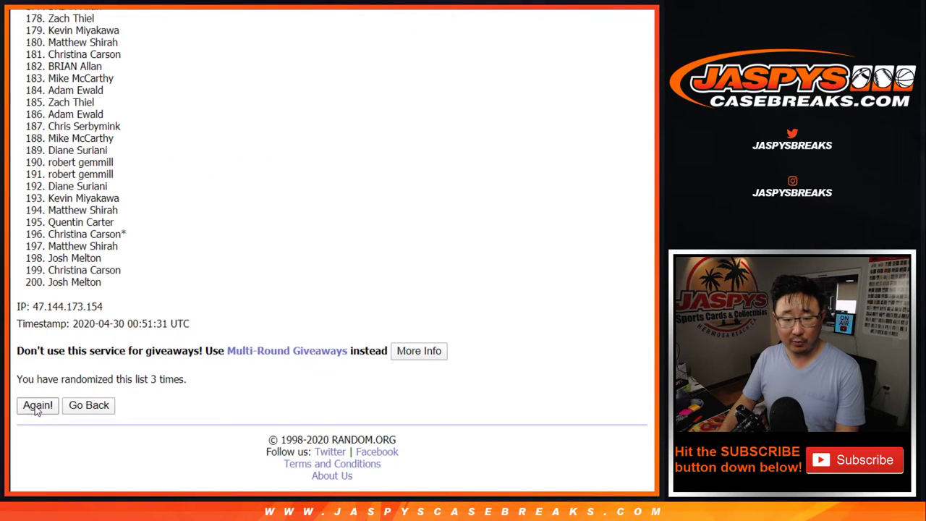
{"action": "left_click", "coordinate": [36, 406]}
{"action": "left_click", "coordinate": [36, 407]}
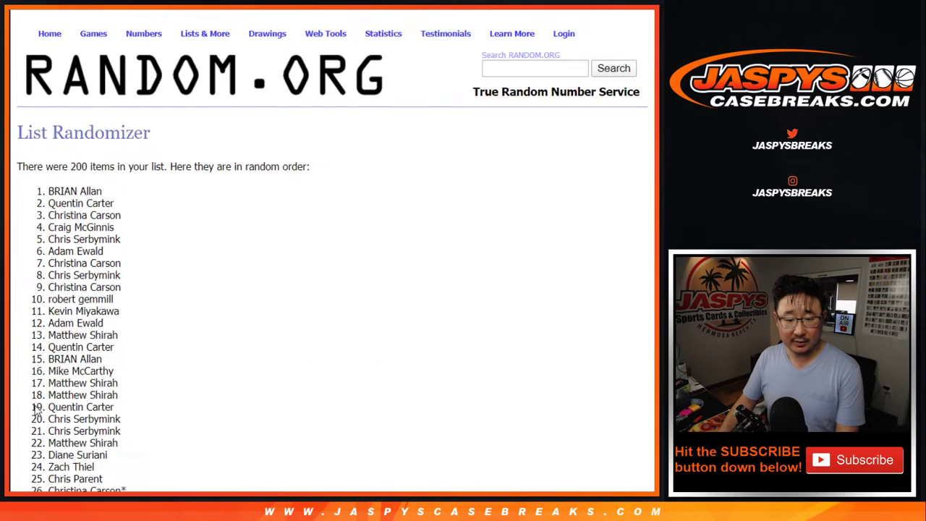
{"action": "left_click", "coordinate": [36, 406]}
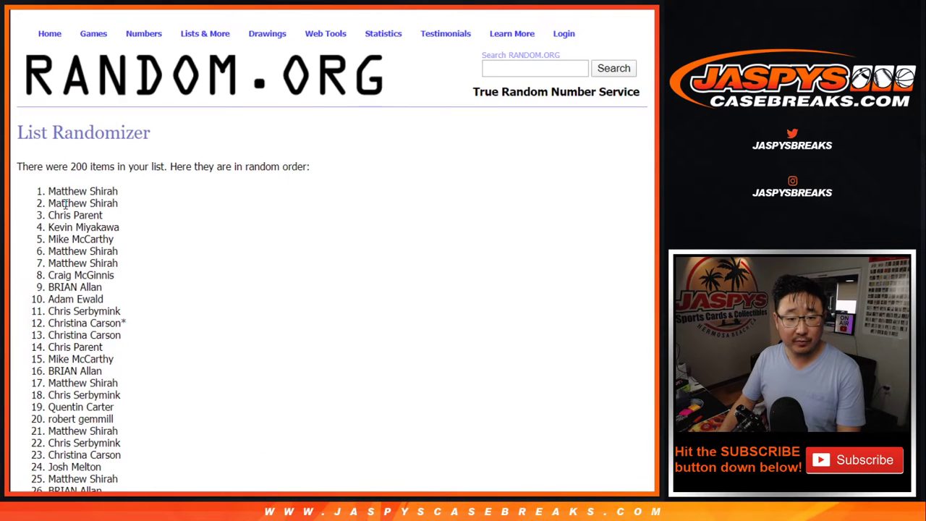
Copy the randomized names into Google Sheets column A starting at A1
{"action": "mouse_move", "coordinate": [49, 191]}
{"action": "left_mouse_down"}
{"action": "mouse_move", "coordinate": [94, 491]}
{"action": "mouse_move", "coordinate": [444, 350]}
{"action": "mouse_move", "coordinate": [210, 350]}
{"action": "mouse_move", "coordinate": [137, 261]}
{"action": "mouse_move", "coordinate": [130, 285]}
{"action": "left_mouse_up"}
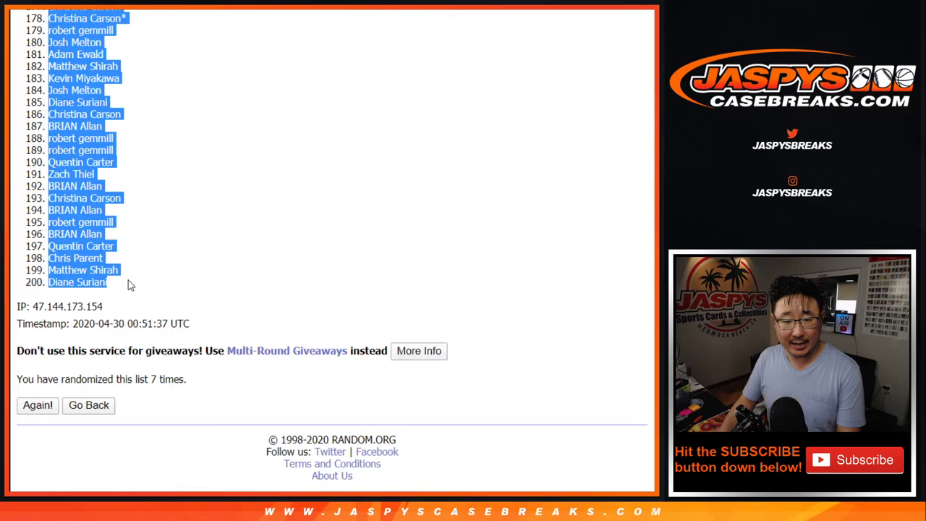
{"action": "key", "text": "ctrl+Tab"}
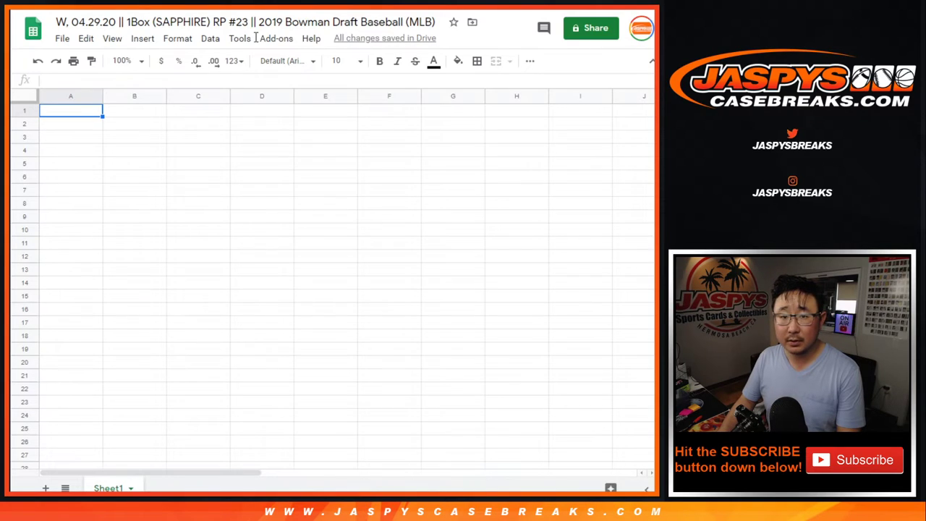
{"action": "right_click", "coordinate": [96, 116]}
{"action": "left_click", "coordinate": [120, 98]}
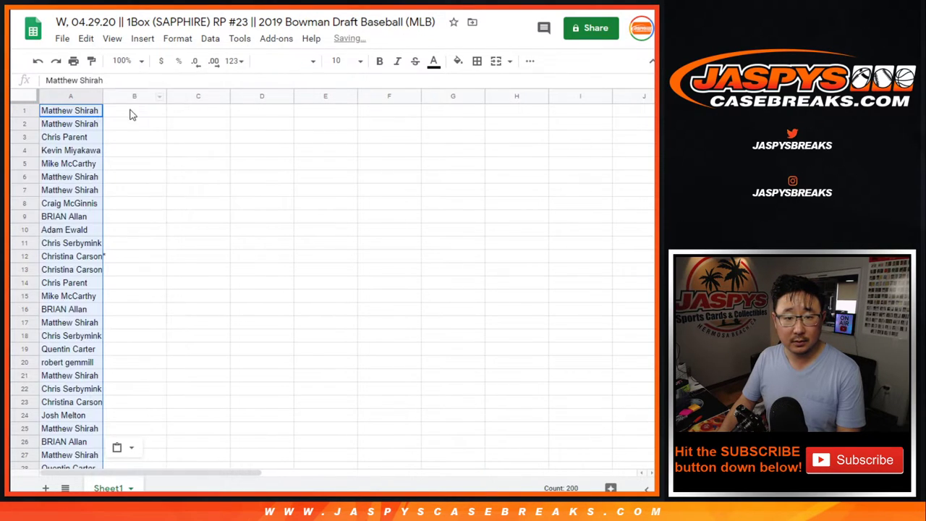
{"action": "key", "text": "ctrl+Tab"}
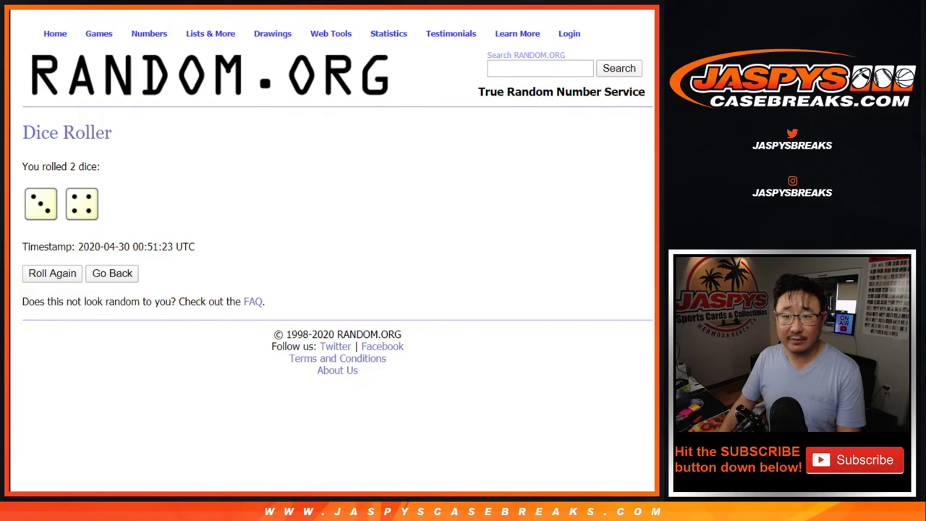
Randomize the 200-item player list seven times and check the run count
{"action": "key", "text": "ctrl+Tab"}
{"action": "scroll", "coordinate": [306, 107], "scroll_direction": "down", "scroll_amount": 3}
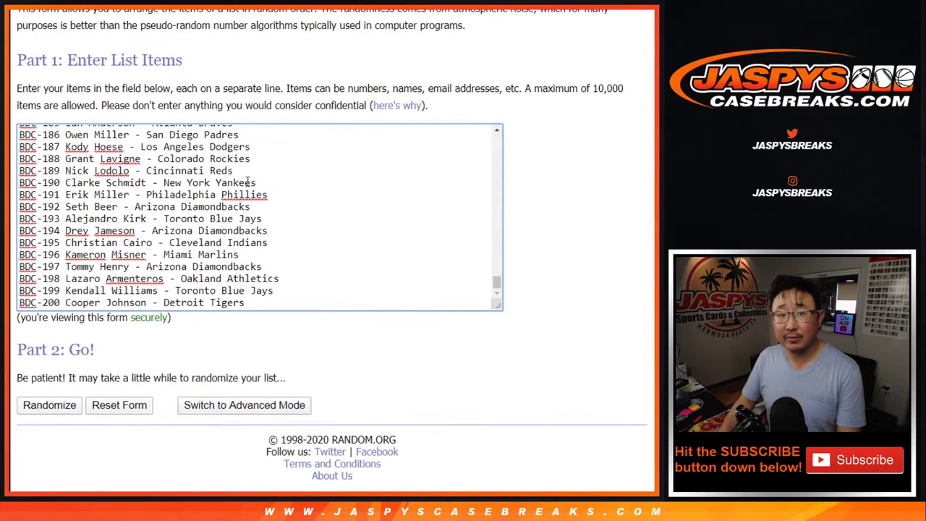
{"action": "left_click", "coordinate": [43, 405]}
{"action": "scroll", "coordinate": [44, 409], "scroll_direction": "down", "scroll_amount": 20}
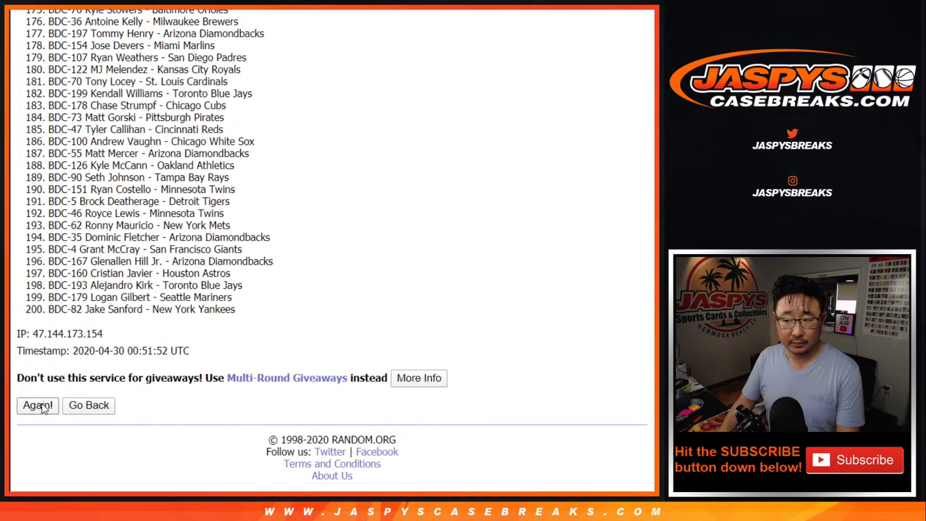
{"action": "left_click", "coordinate": [37, 405]}
{"action": "left_click", "coordinate": [37, 405]}
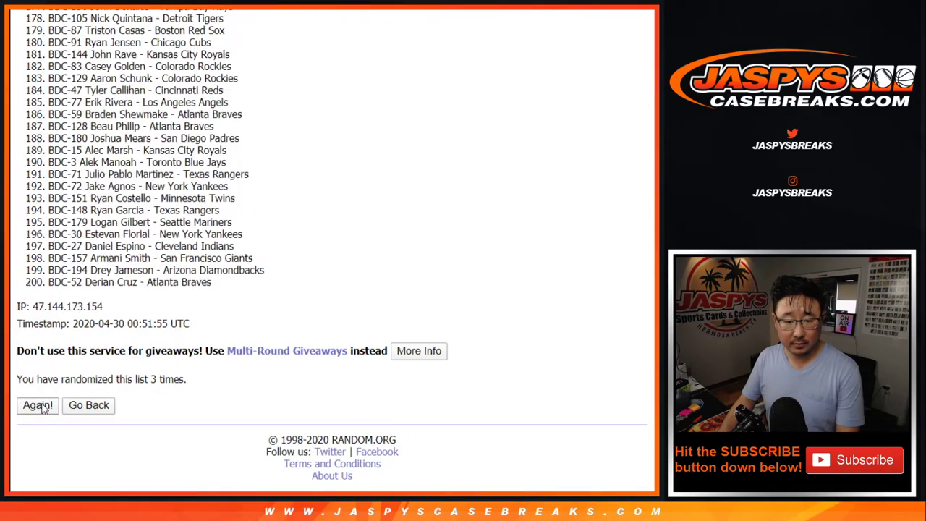
{"action": "left_click", "coordinate": [37, 405]}
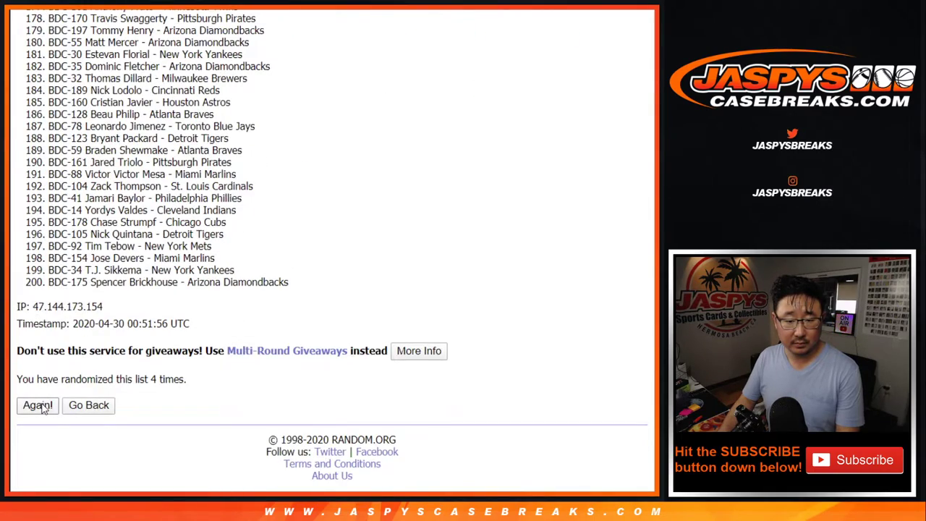
{"action": "left_click", "coordinate": [38, 405]}
{"action": "left_click", "coordinate": [38, 405]}
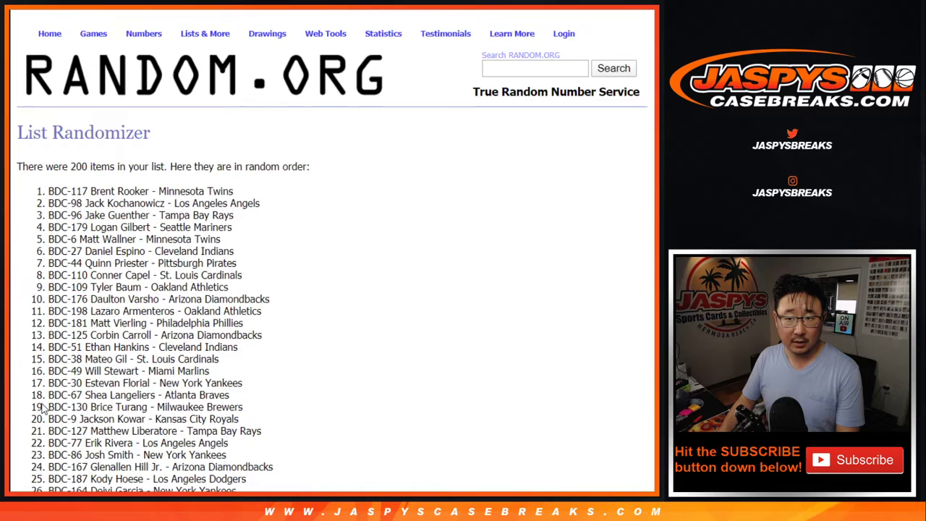
{"action": "left_click", "coordinate": [38, 405]}
{"action": "key", "text": "End"}
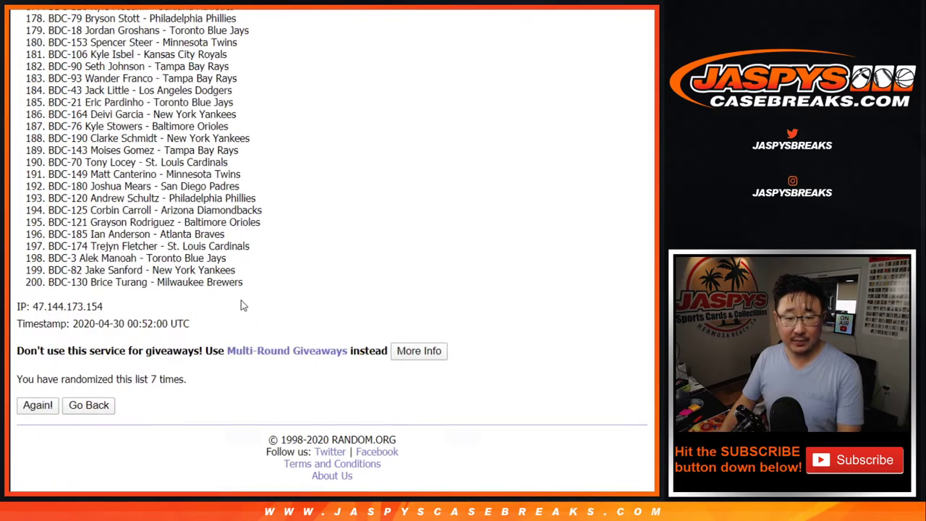
{"action": "key", "text": "Home"}
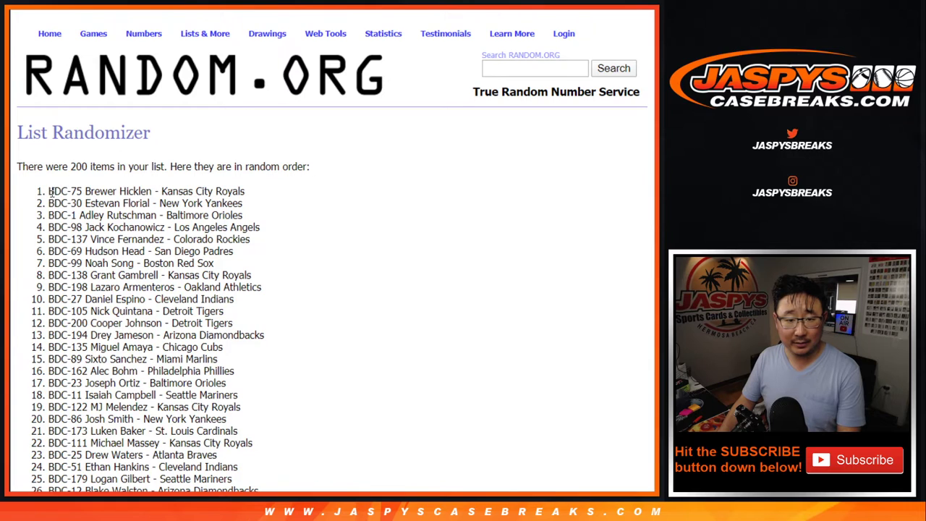
Copy the shuffled player list into column B starting at B1
{"action": "mouse_move", "coordinate": [50, 192]}
{"action": "left_mouse_down"}
{"action": "mouse_move", "coordinate": [253, 478]}
{"action": "mouse_move", "coordinate": [217, 257]}
{"action": "mouse_move", "coordinate": [253, 282]}
{"action": "left_mouse_up"}
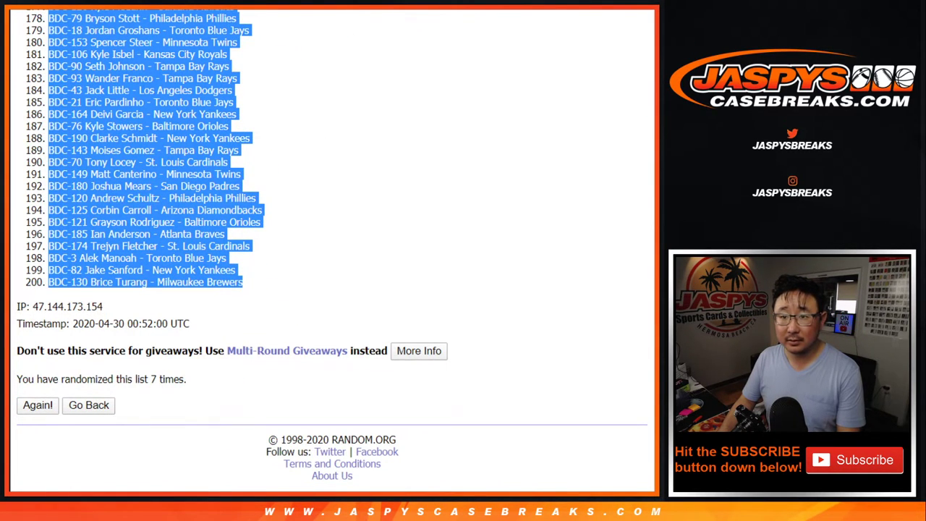
{"action": "key", "text": "ctrl+Tab"}
{"action": "right_click", "coordinate": [161, 110]}
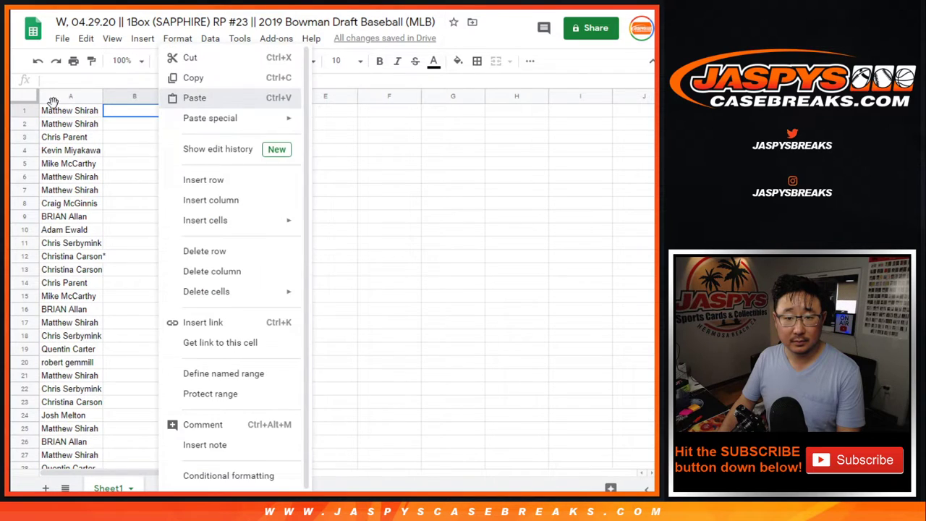
{"action": "key", "text": "ctrl+v"}
Set the whole sheet to Nunito and auto-fit columns A and B
{"action": "left_click", "coordinate": [27, 96]}
{"action": "left_click", "coordinate": [304, 62]}
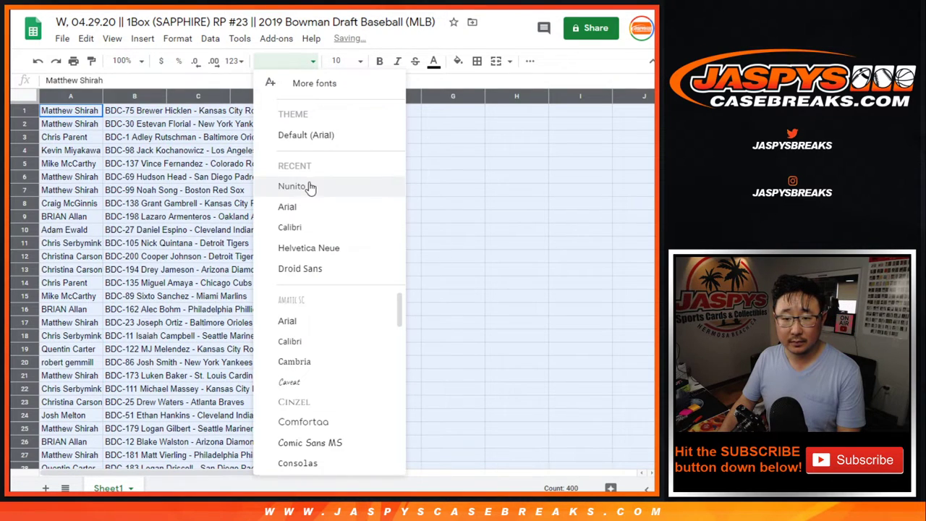
{"action": "left_click", "coordinate": [310, 186]}
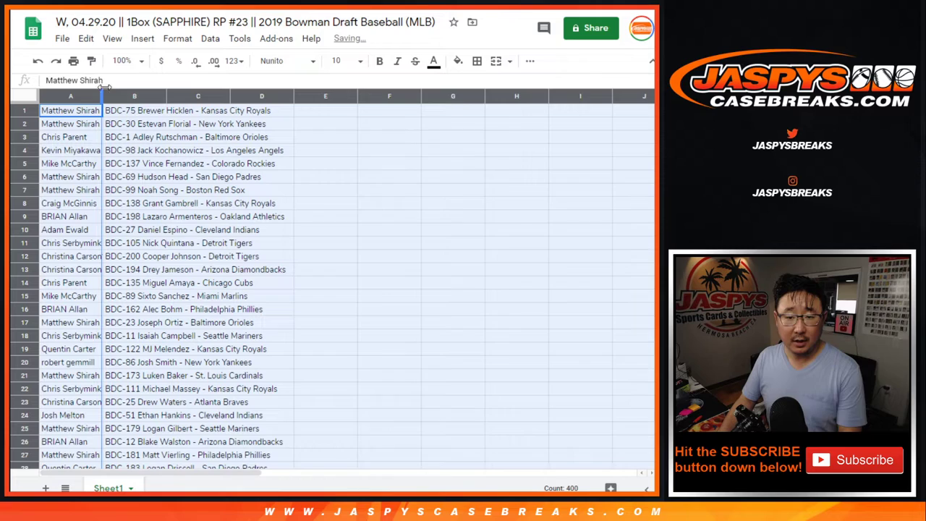
{"action": "double_click", "coordinate": [102, 91]}
Zoom the sheet to 125% and review buyer rows from A12 down to row 56
{"action": "left_click", "coordinate": [123, 61]}
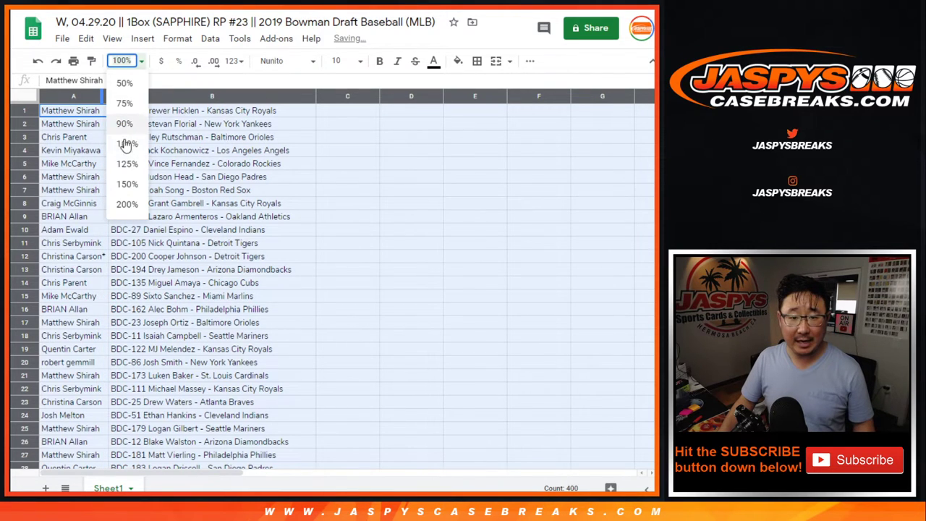
{"action": "left_click", "coordinate": [126, 164]}
{"action": "left_click", "coordinate": [126, 298]}
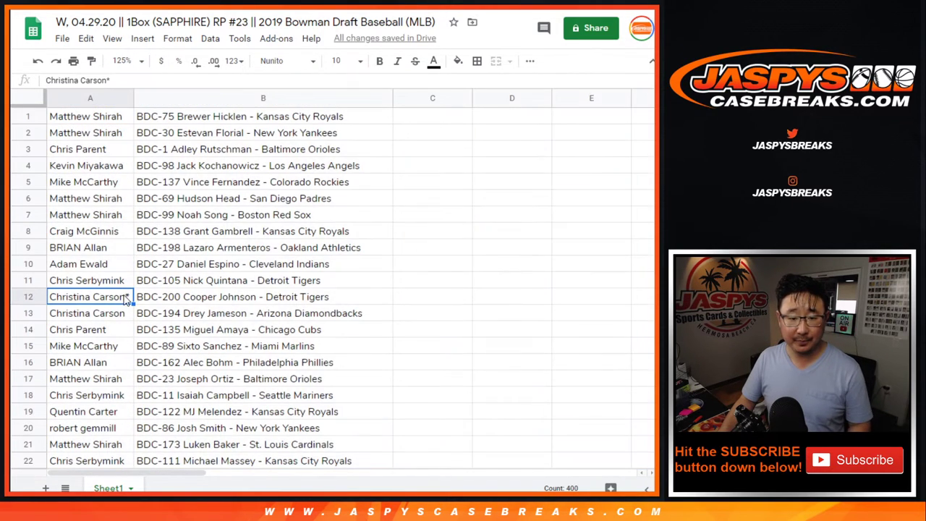
{"action": "key", "text": "Down"}
{"action": "key", "text": "Down"}
{"action": "key", "text": "Down"}
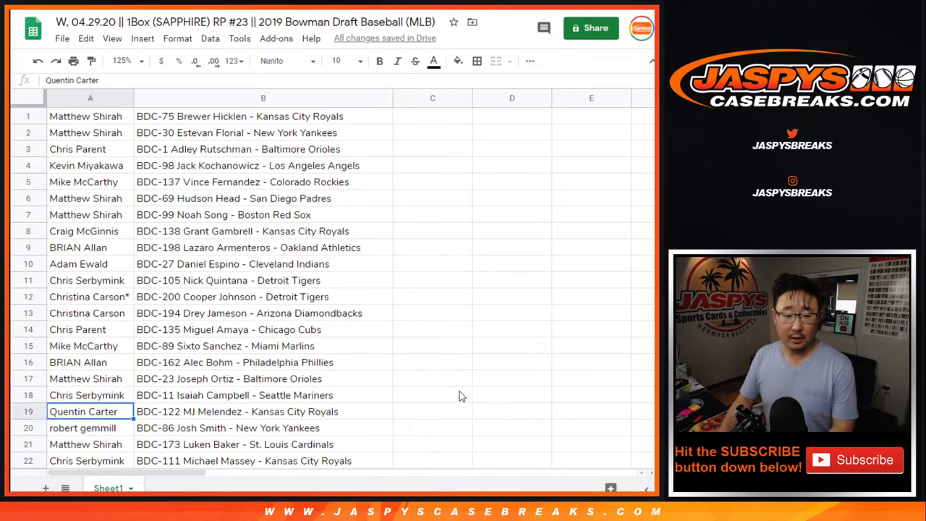
{"action": "key", "text": "Down"}
{"action": "key", "text": "Down"}
{"action": "key", "text": "Down"}
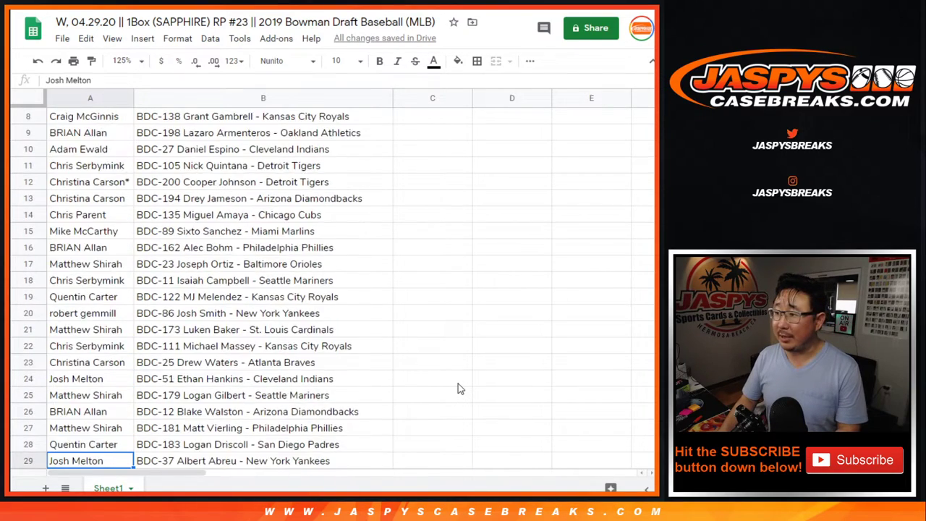
{"action": "key", "text": "Down"}
{"action": "key", "text": "Down"}
{"action": "key", "text": "Down"}
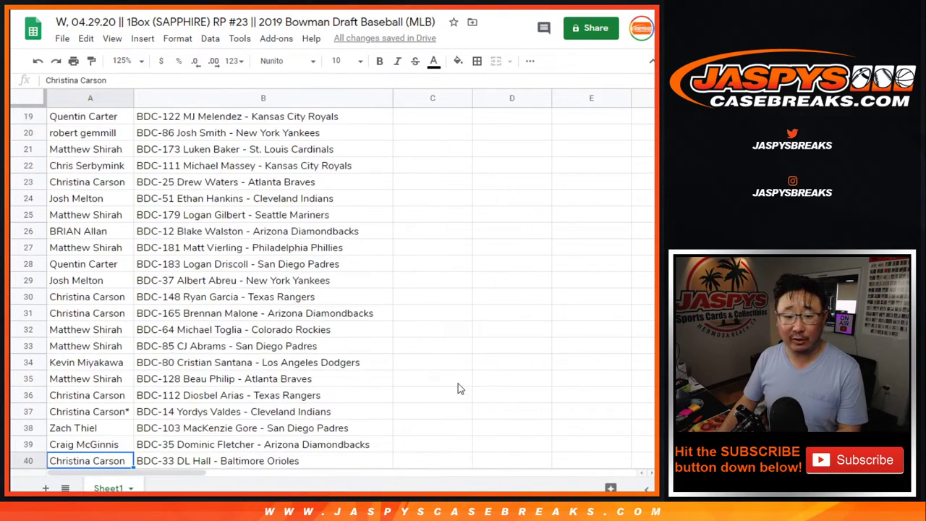
{"action": "key", "text": "Down"}
{"action": "key", "text": "Down"}
{"action": "key", "text": "Down"}
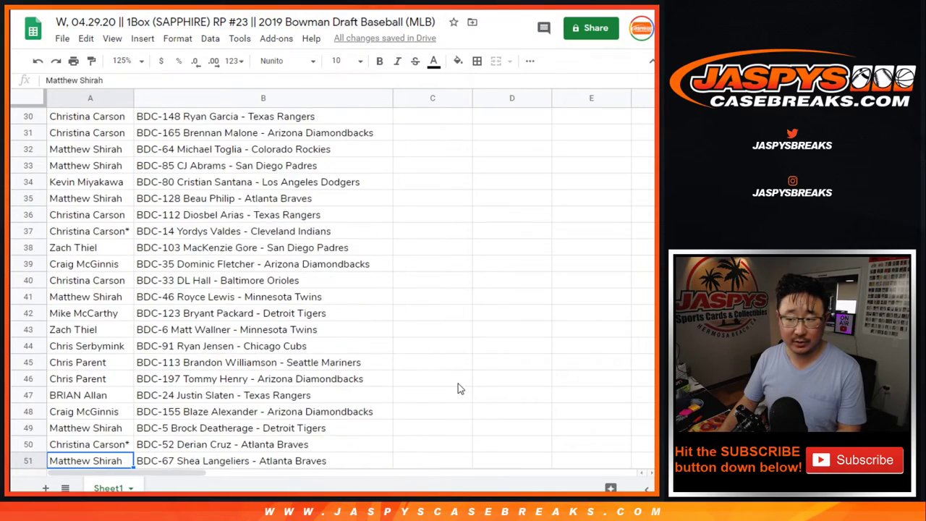
{"action": "key", "text": "Down"}
{"action": "key", "text": "Down"}
{"action": "key", "text": "Down"}
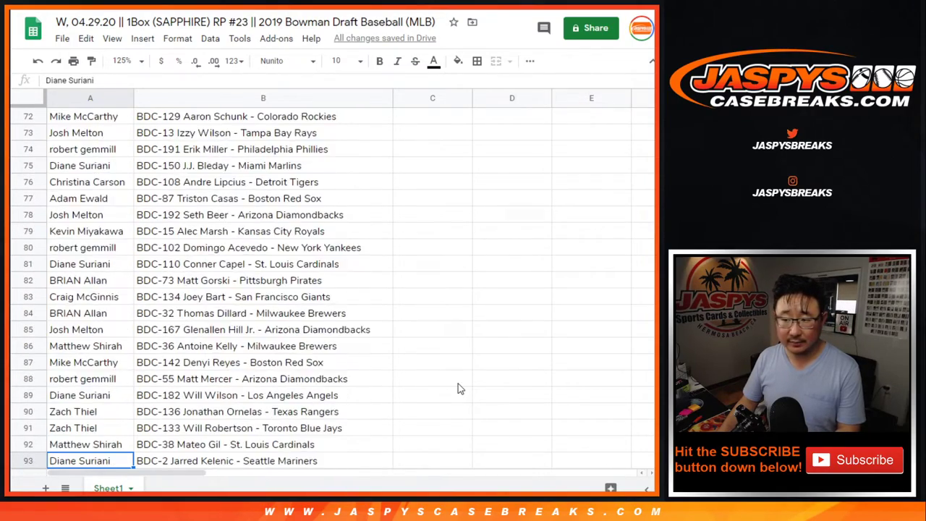
Continue down column A to confirm the pairs end at row 200
{"action": "key", "text": "Down"}
{"action": "key", "text": "Down"}
{"action": "key", "text": "Down"}
{"action": "key", "text": "Down"}
{"action": "key", "text": "Down"}
{"action": "key", "text": "Down"}
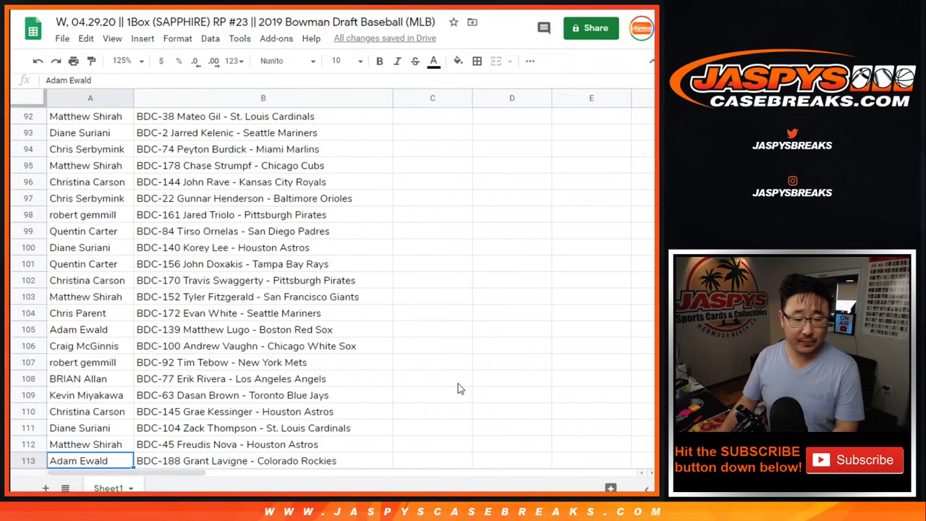
{"action": "key", "text": "Down"}
{"action": "key", "text": "Down"}
{"action": "key", "text": "Down"}
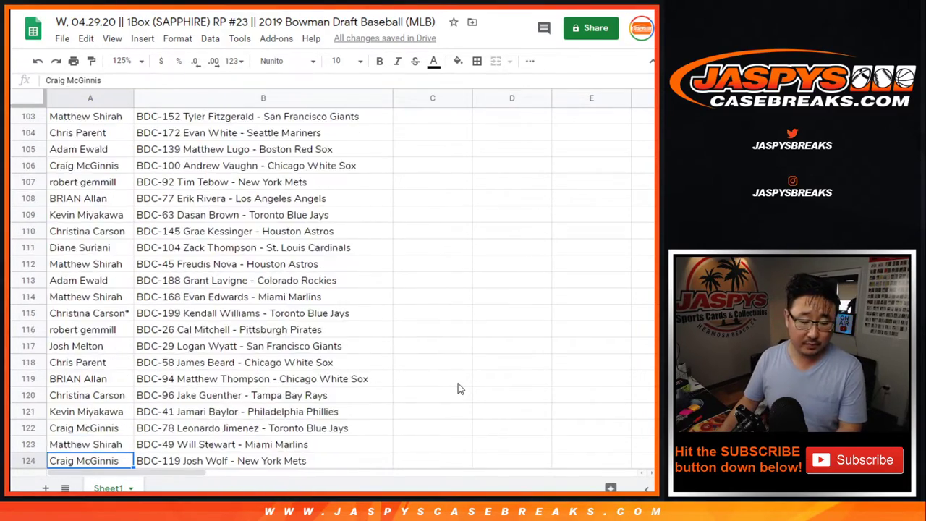
{"action": "key", "text": "Down"}
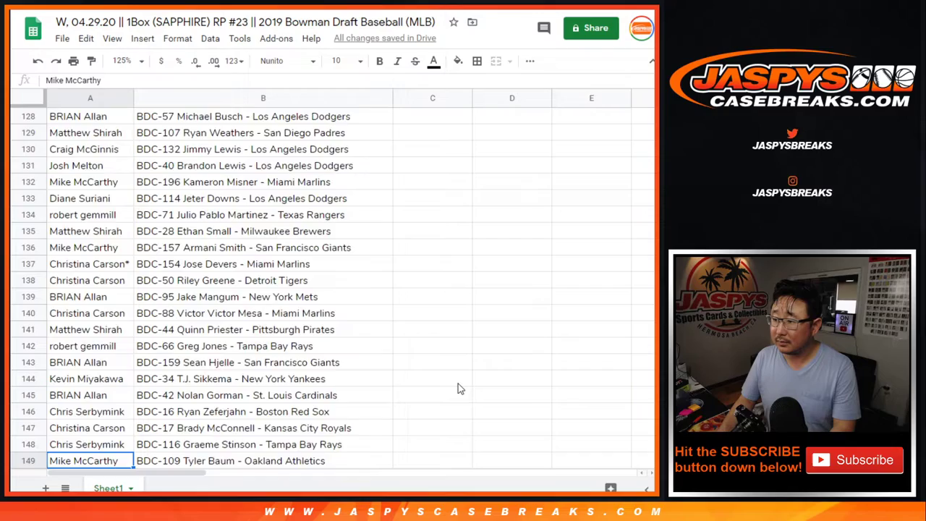
{"action": "key", "text": "Down"}
{"action": "key", "text": "Down"}
{"action": "key", "text": "Down"}
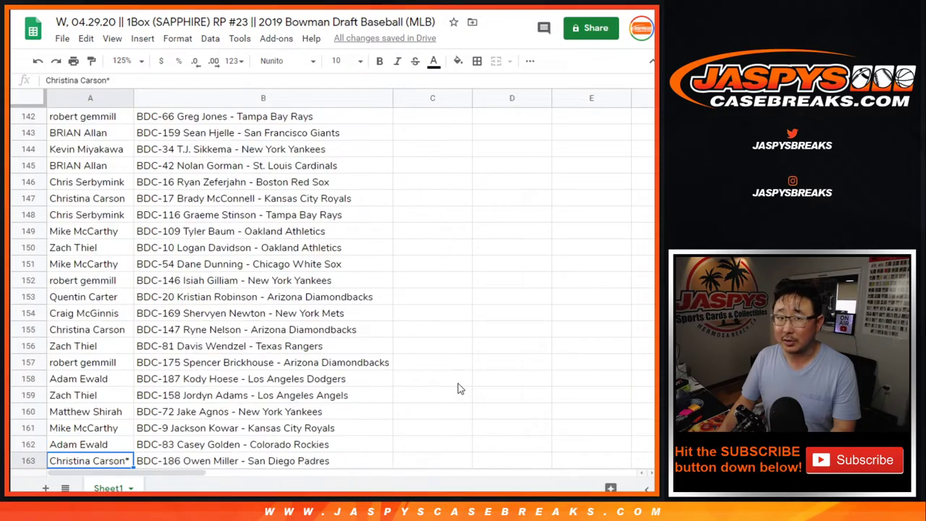
{"action": "key", "text": "Down"}
{"action": "key", "text": "Down"}
{"action": "key", "text": "Down"}
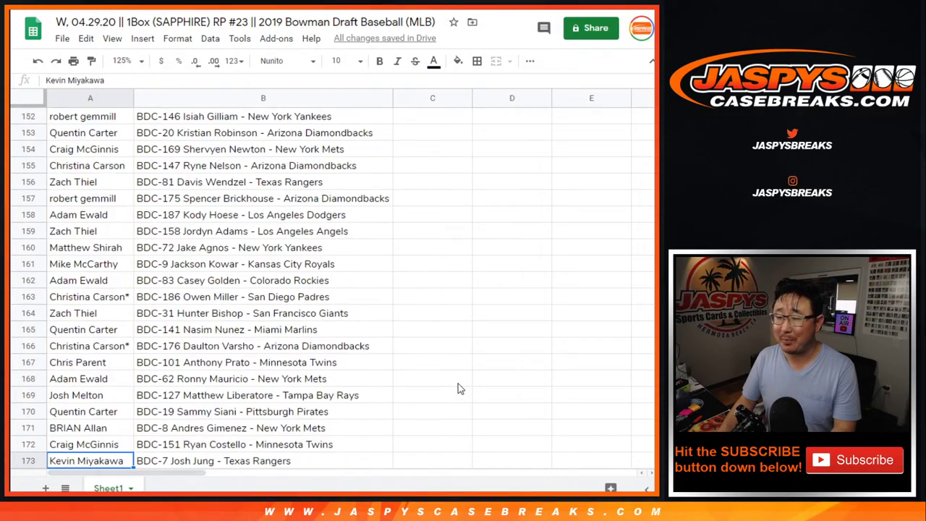
{"action": "key", "text": "Down"}
{"action": "key", "text": "Down"}
{"action": "key", "text": "Down"}
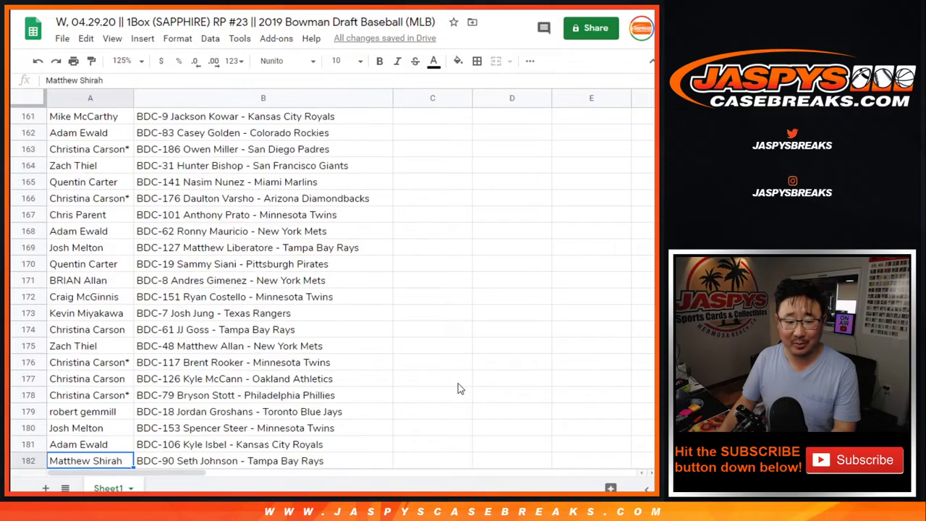
{"action": "key", "text": "Down"}
{"action": "key", "text": "Down"}
{"action": "key", "text": "Down"}
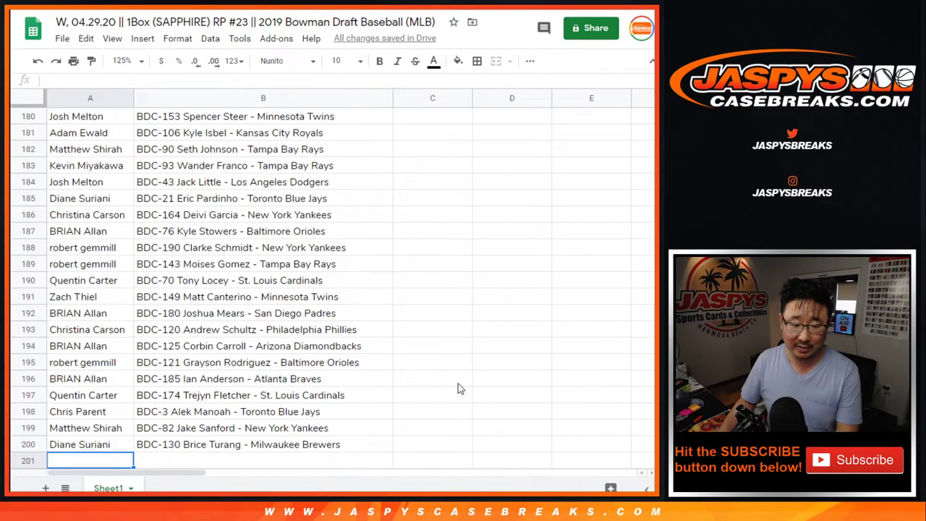
{"action": "key", "text": "Down"}
{"action": "key", "text": "Up"}
{"action": "key", "text": "Up"}
{"action": "key", "text": "Up"}
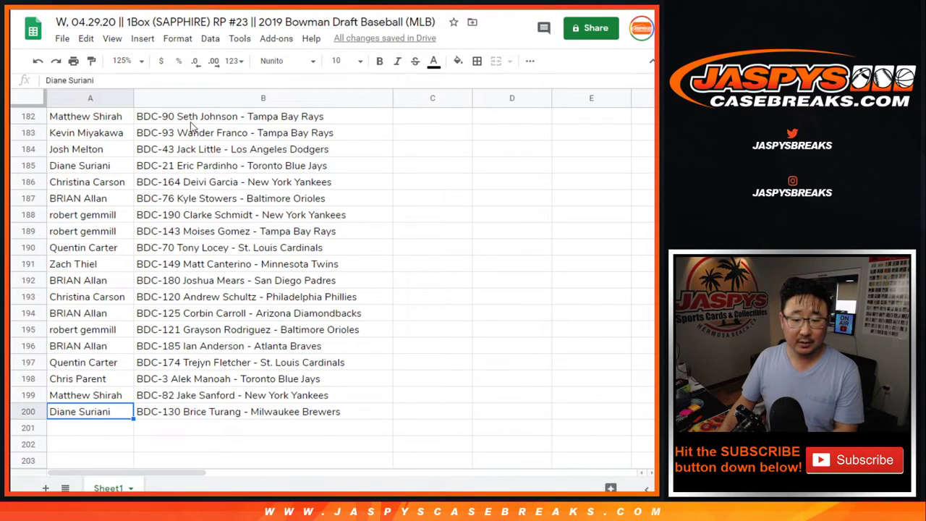
Sort the sheet A→Z by column A
{"action": "key", "text": "ctrl+Home"}
{"action": "left_click", "coordinate": [101, 98]}
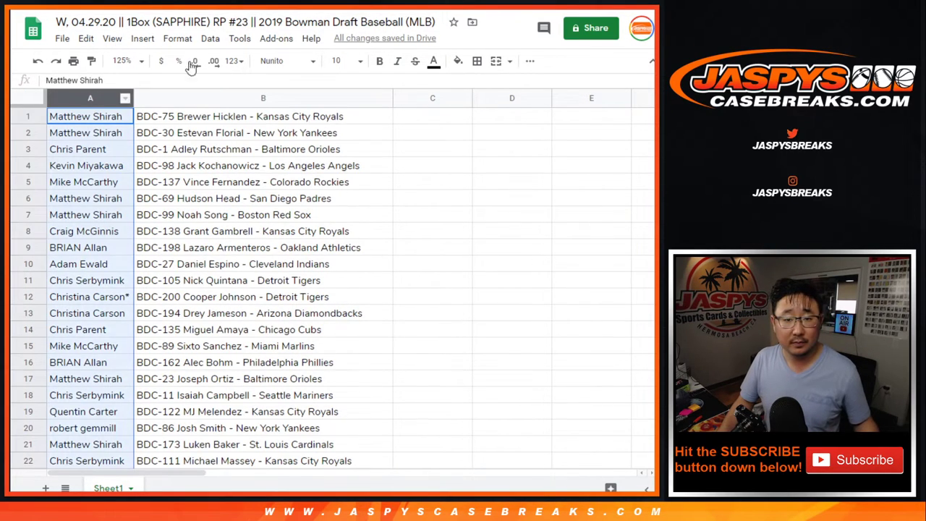
{"action": "left_click", "coordinate": [209, 39]}
{"action": "left_click", "coordinate": [239, 62]}
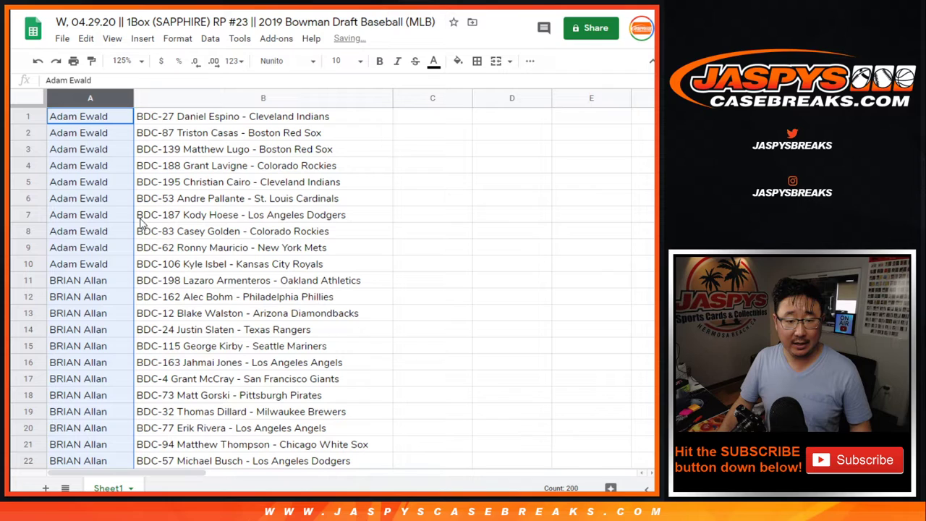
{"action": "left_click", "coordinate": [166, 271]}
Scroll through the sorted list, select the BDC-48 entry, and return to the top
{"action": "scroll", "coordinate": [294, 365], "scroll_direction": "down", "scroll_amount": 3}
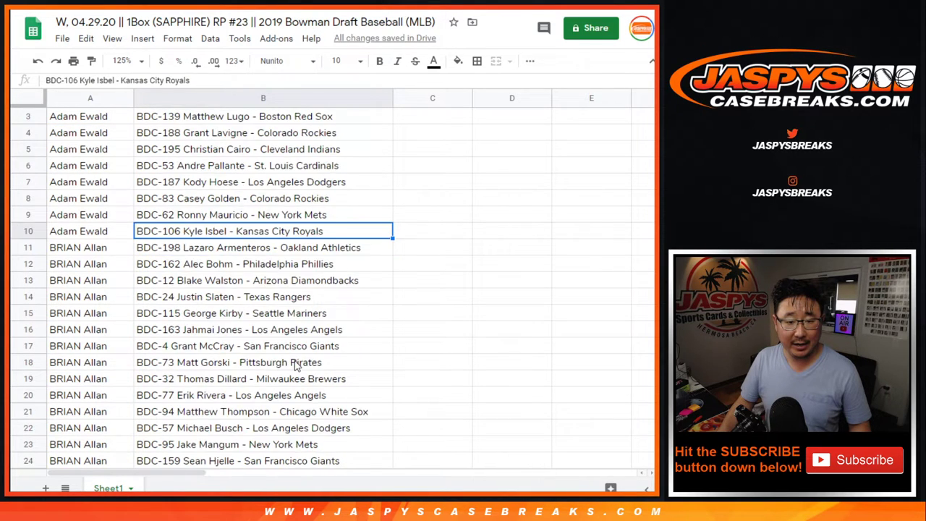
{"action": "scroll", "coordinate": [294, 365], "scroll_direction": "down", "scroll_amount": 6}
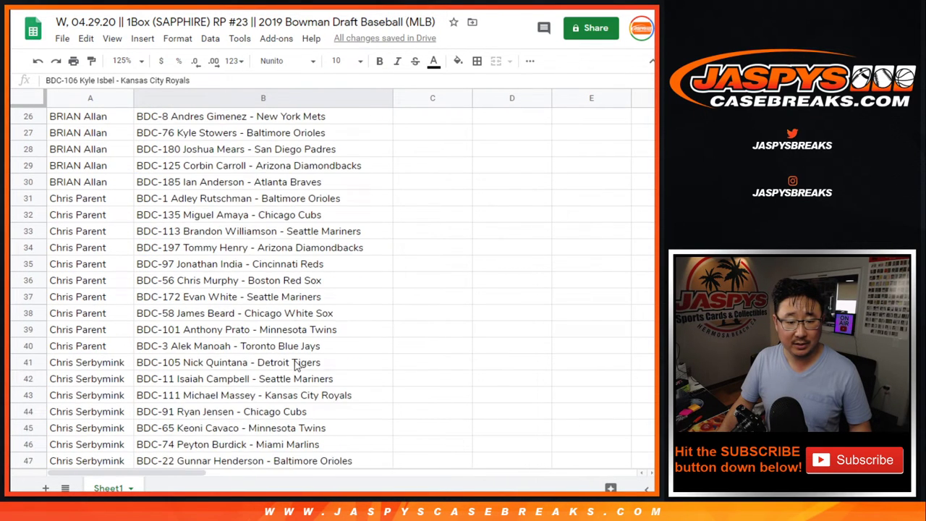
{"action": "scroll", "coordinate": [294, 365], "scroll_direction": "down", "scroll_amount": 8}
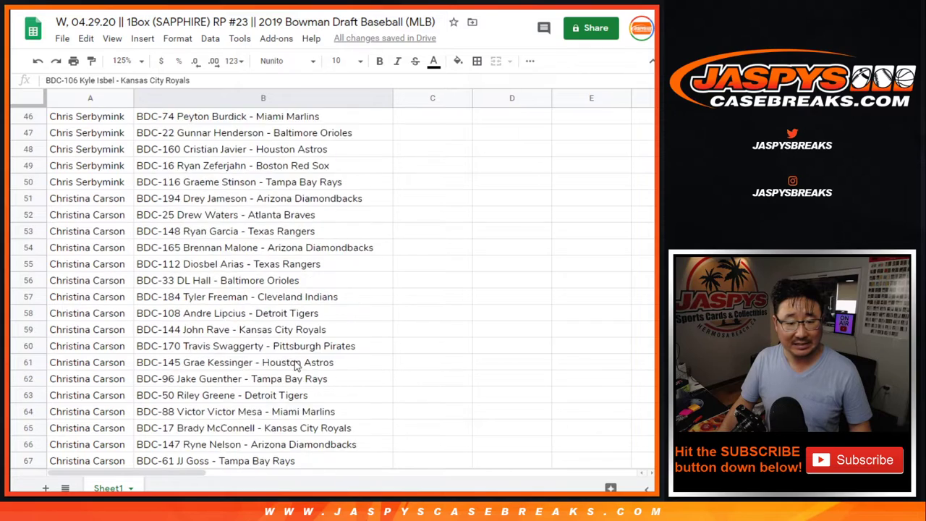
{"action": "scroll", "coordinate": [294, 366], "scroll_direction": "down", "scroll_amount": 8}
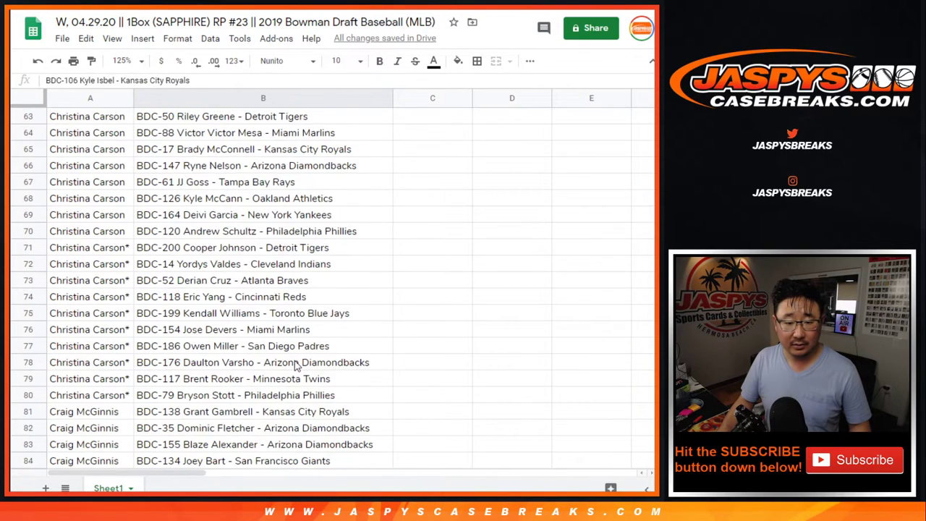
{"action": "scroll", "coordinate": [294, 365], "scroll_direction": "down", "scroll_amount": 7}
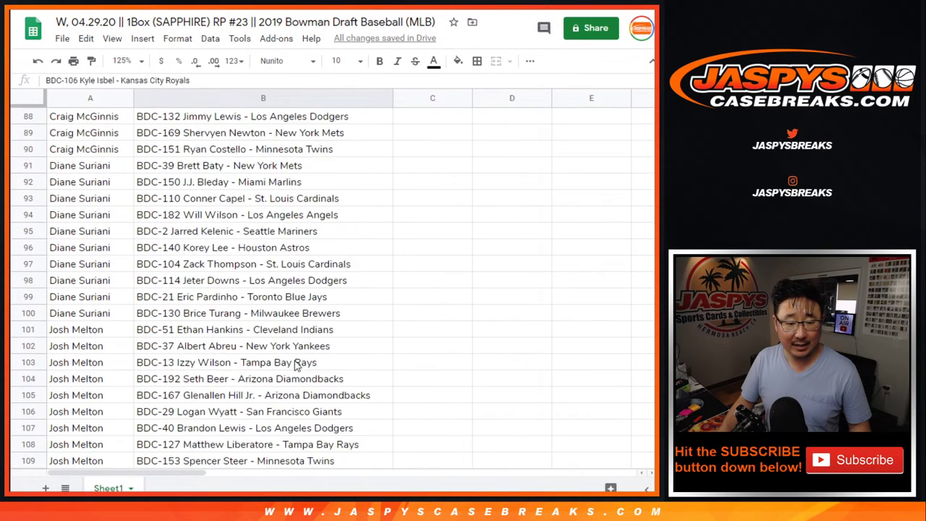
{"action": "scroll", "coordinate": [294, 365], "scroll_direction": "down", "scroll_amount": 10}
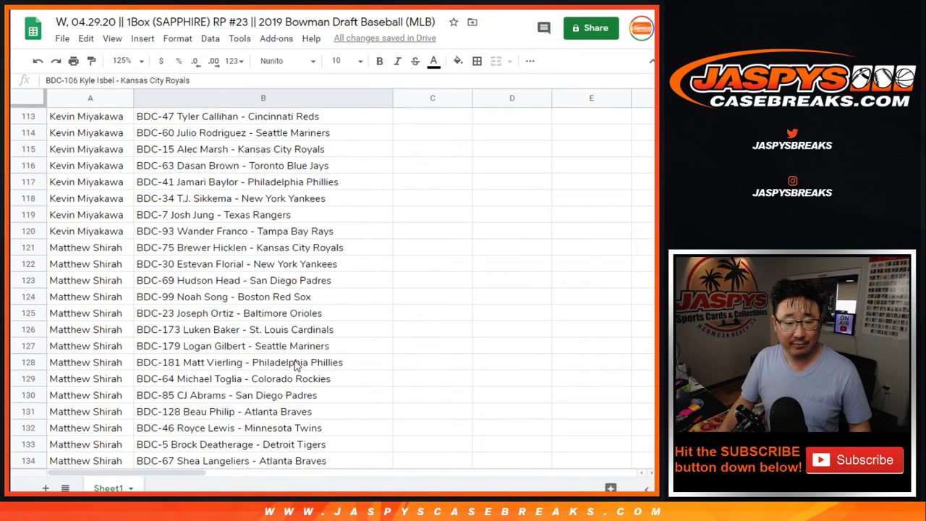
{"action": "scroll", "coordinate": [295, 365], "scroll_direction": "down", "scroll_amount": 10}
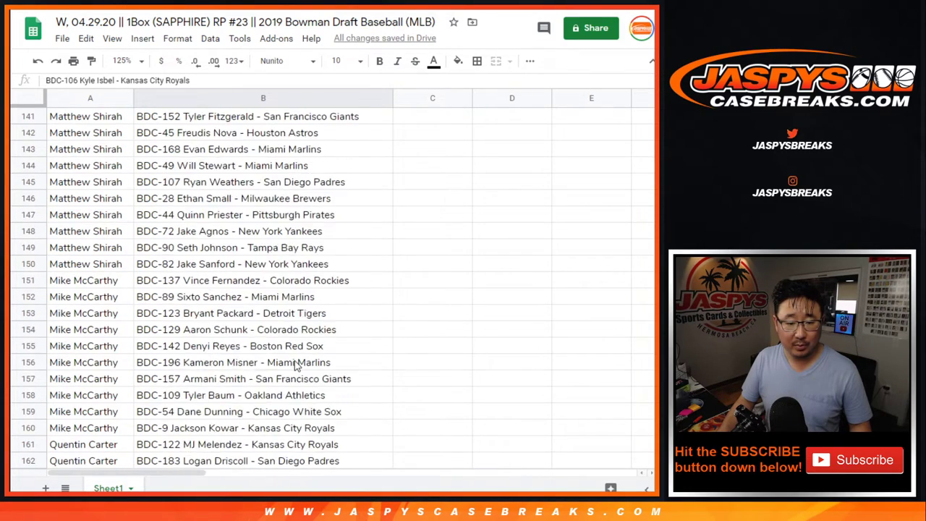
{"action": "scroll", "coordinate": [295, 365], "scroll_direction": "down", "scroll_amount": 9}
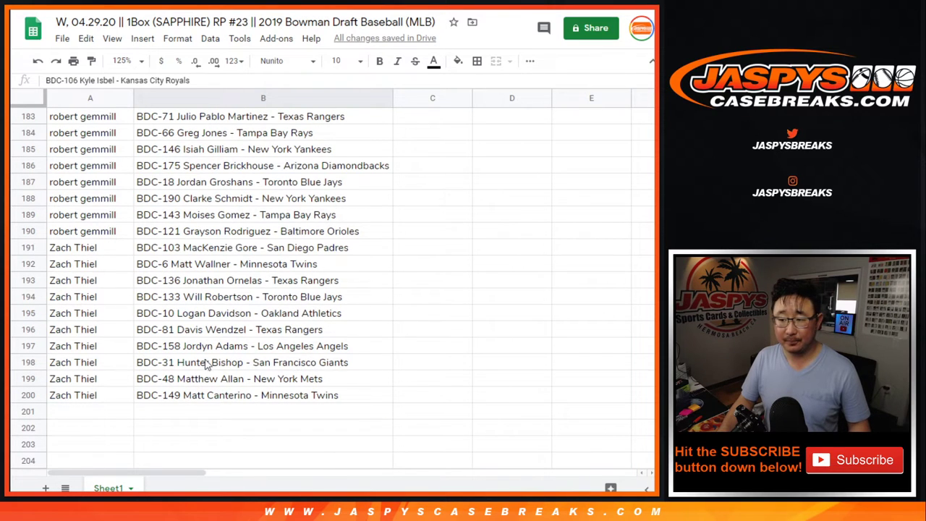
{"action": "left_click", "coordinate": [157, 379]}
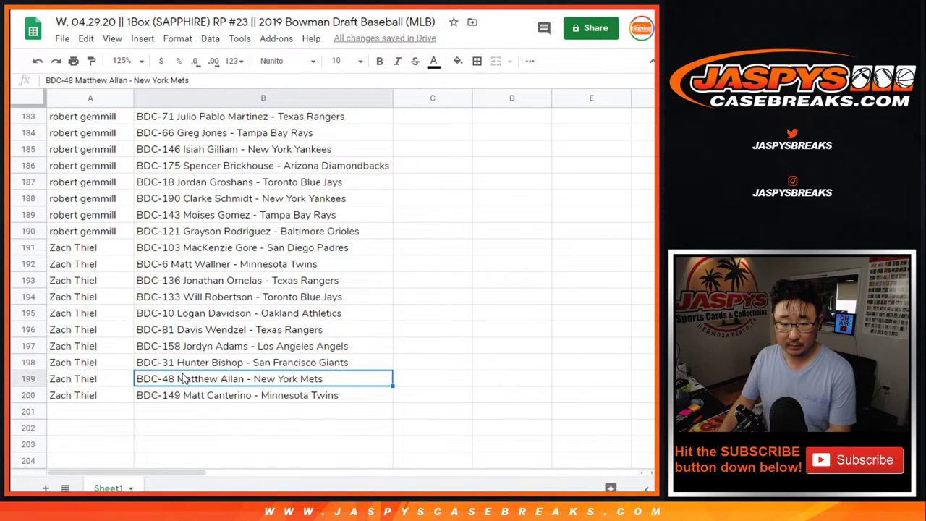
{"action": "key", "text": "ctrl+Up"}
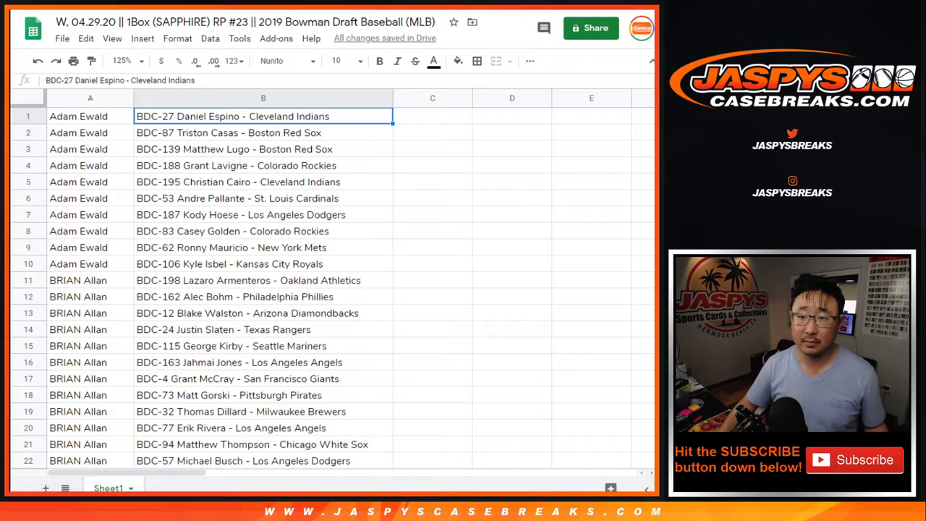
{"action": "double_click", "coordinate": [308, 22]}
{"action": "triple_click", "coordinate": [329, 21]}
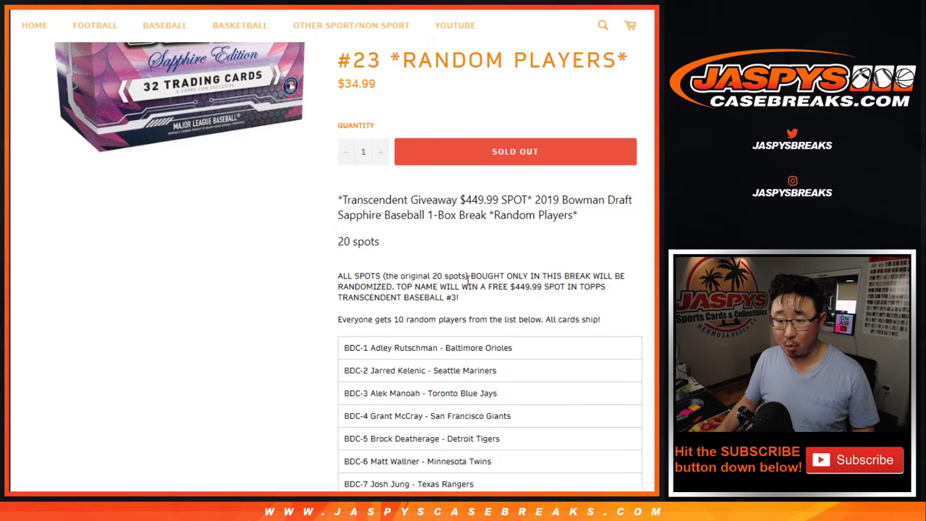
Review the Jaspys product description text before returning to the dice roller
{"action": "left_click_drag", "start_coordinate": [471, 286], "coordinate": [504, 277]}
{"action": "left_click", "coordinate": [494, 288]}
{"action": "scroll", "coordinate": [505, 145], "scroll_direction": "up", "scroll_amount": 5}
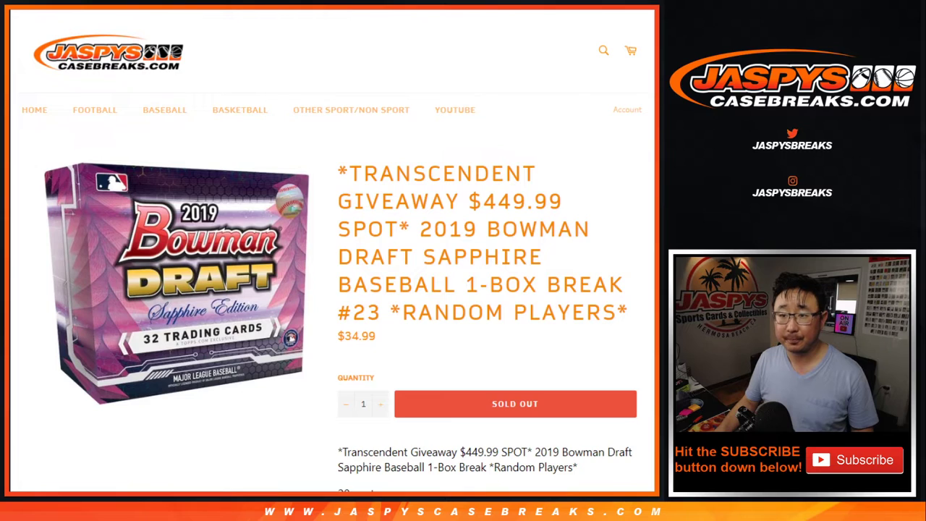
{"action": "left_click_drag", "start_coordinate": [370, 373], "coordinate": [366, 315]}
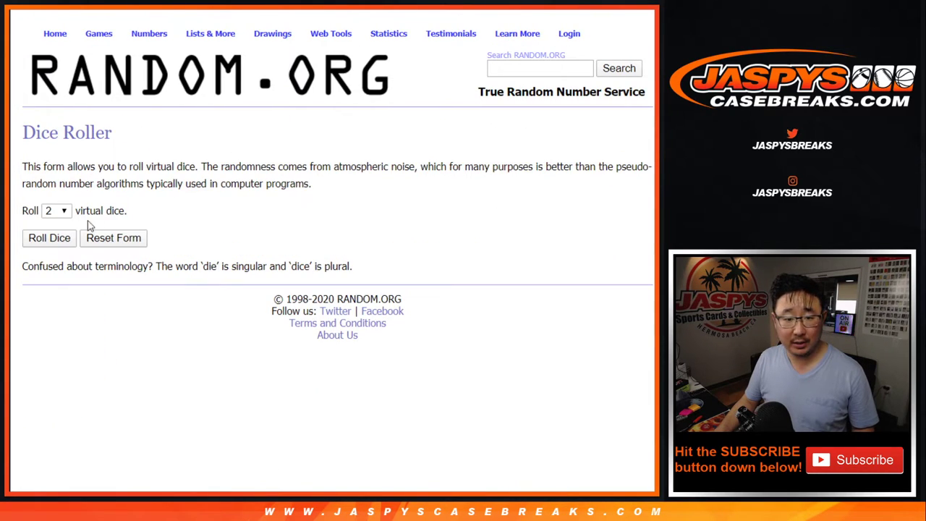
Roll the dice (4), randomize the 20-name buyer list three times, and highlight the top name
{"action": "left_click", "coordinate": [41, 245]}
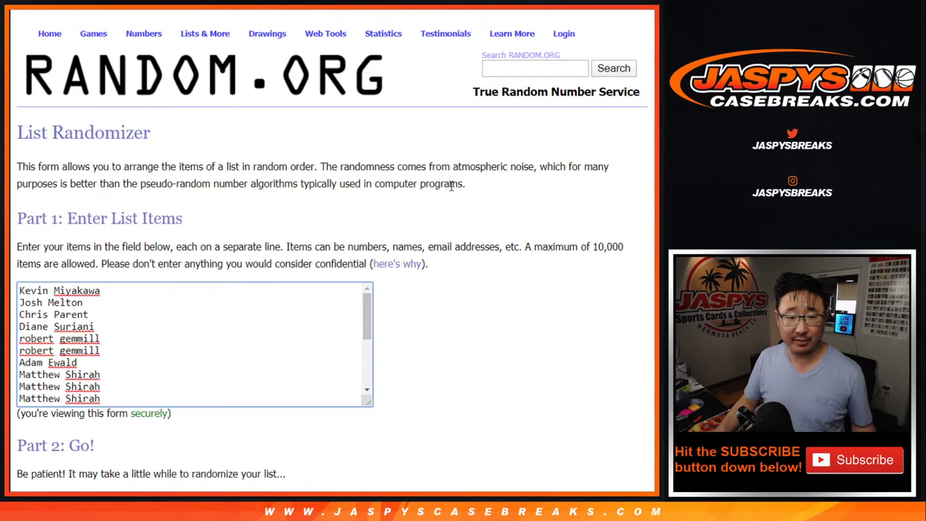
{"action": "scroll", "coordinate": [33, 419], "scroll_direction": "down", "scroll_amount": 1}
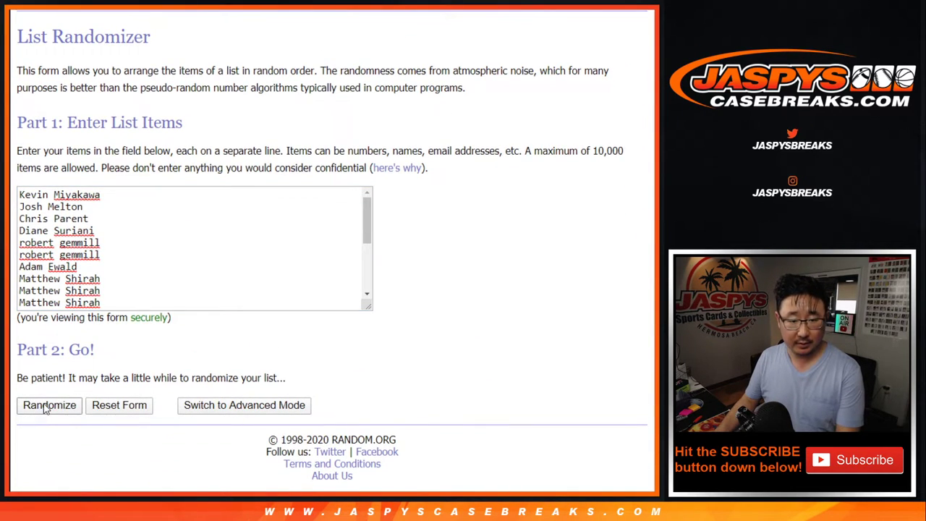
{"action": "left_click", "coordinate": [46, 408]}
{"action": "scroll", "coordinate": [43, 409], "scroll_direction": "down", "scroll_amount": 1}
{"action": "left_click", "coordinate": [42, 409]}
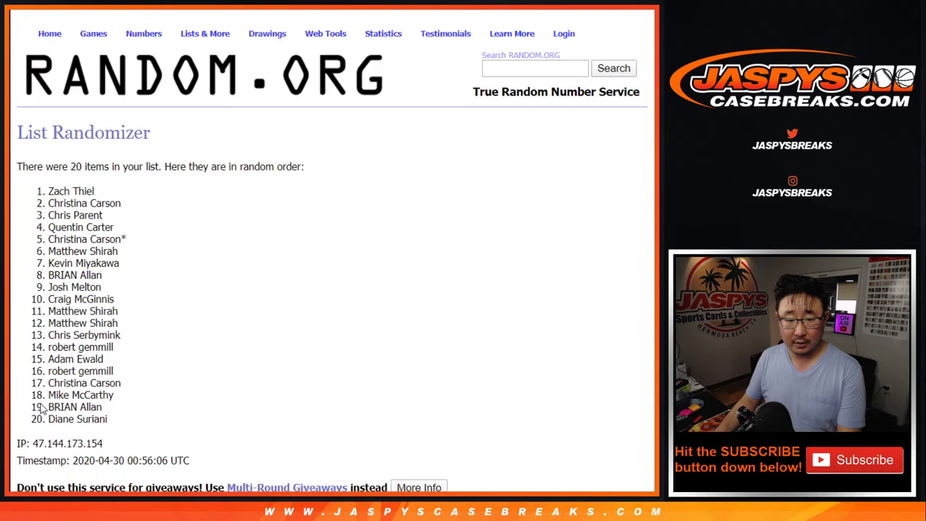
{"action": "scroll", "coordinate": [41, 408], "scroll_direction": "down", "scroll_amount": 2}
{"action": "left_click", "coordinate": [37, 405]}
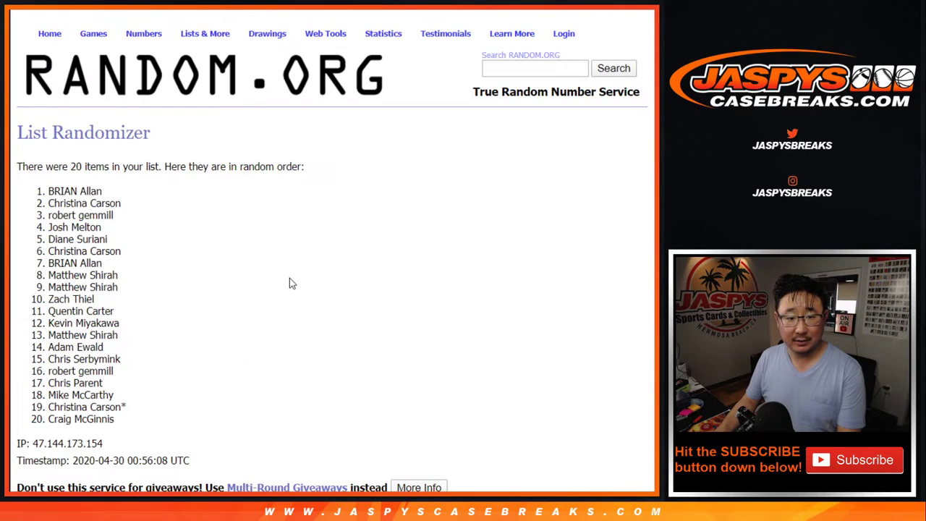
{"action": "scroll", "coordinate": [289, 283], "scroll_direction": "down", "scroll_amount": 3}
{"action": "left_click_drag", "start_coordinate": [47, 53], "coordinate": [105, 49]}
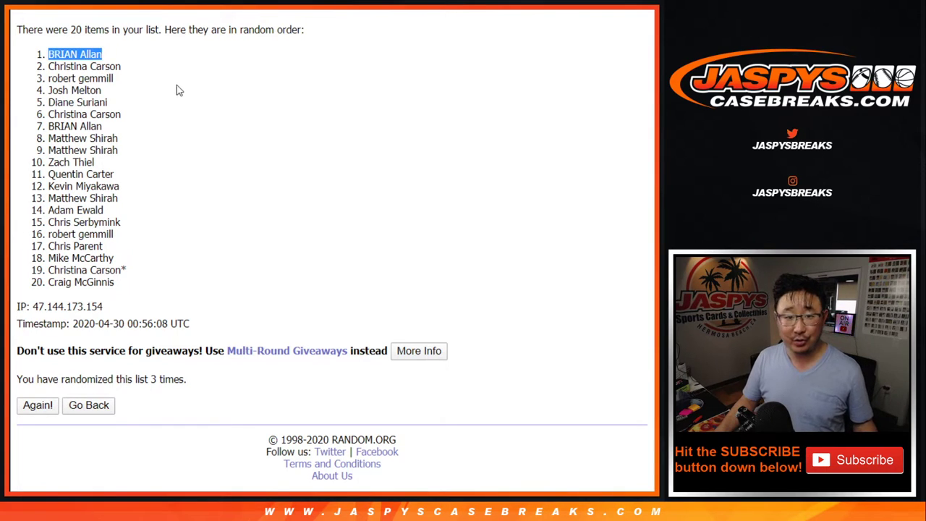